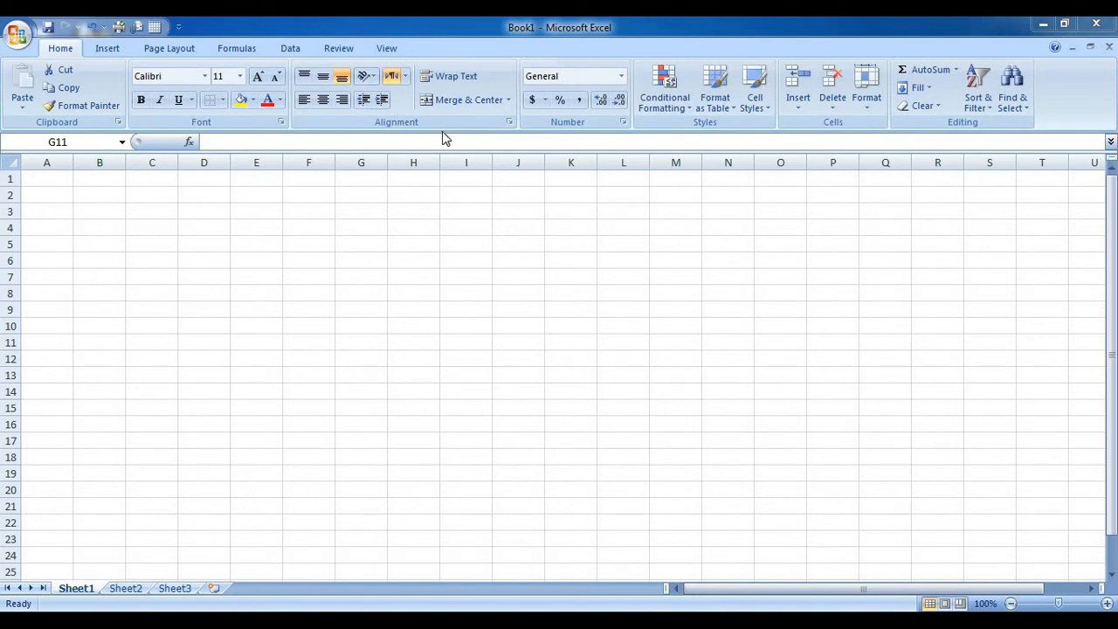
Step: Enter Grace in cell E4, Infotech in F4, and the person's first and last names in G4 and H4
click(265, 227)
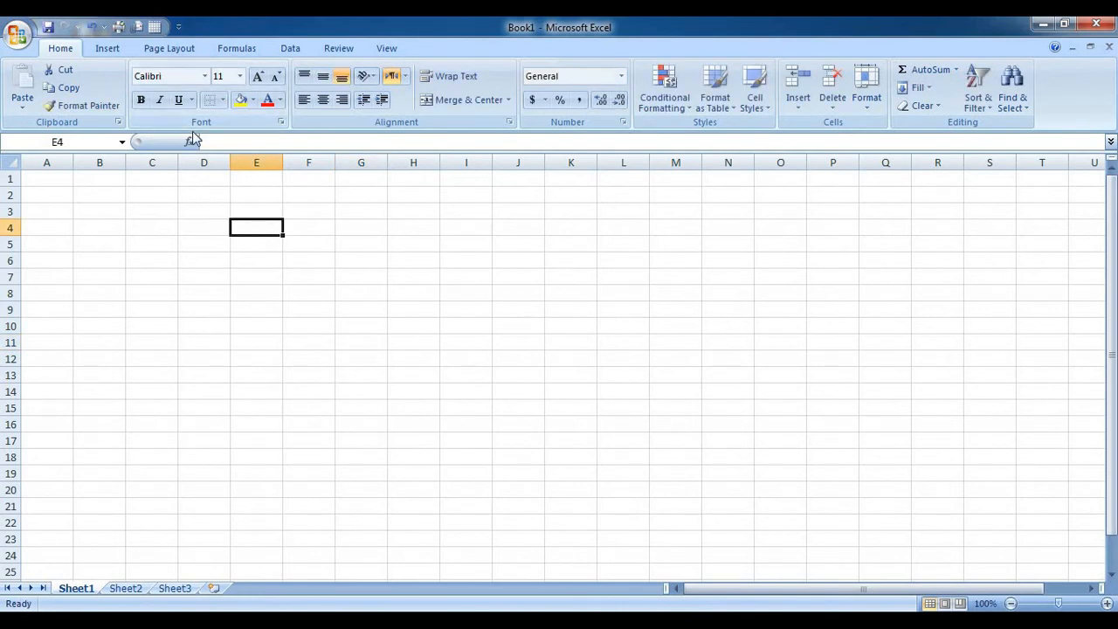
text(Grace)
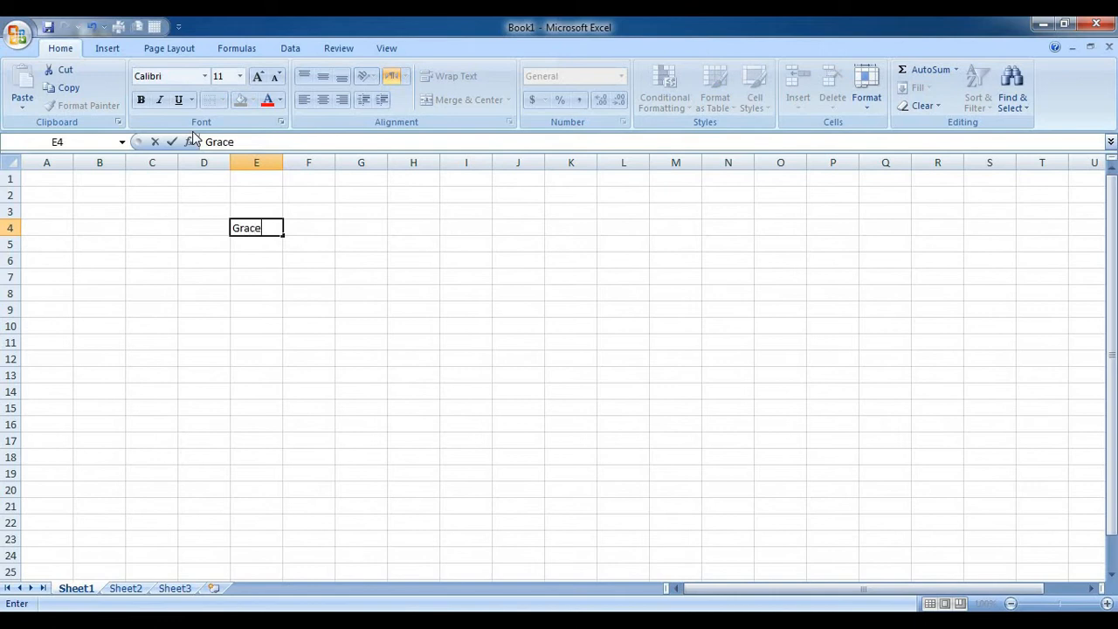
key(Tab)
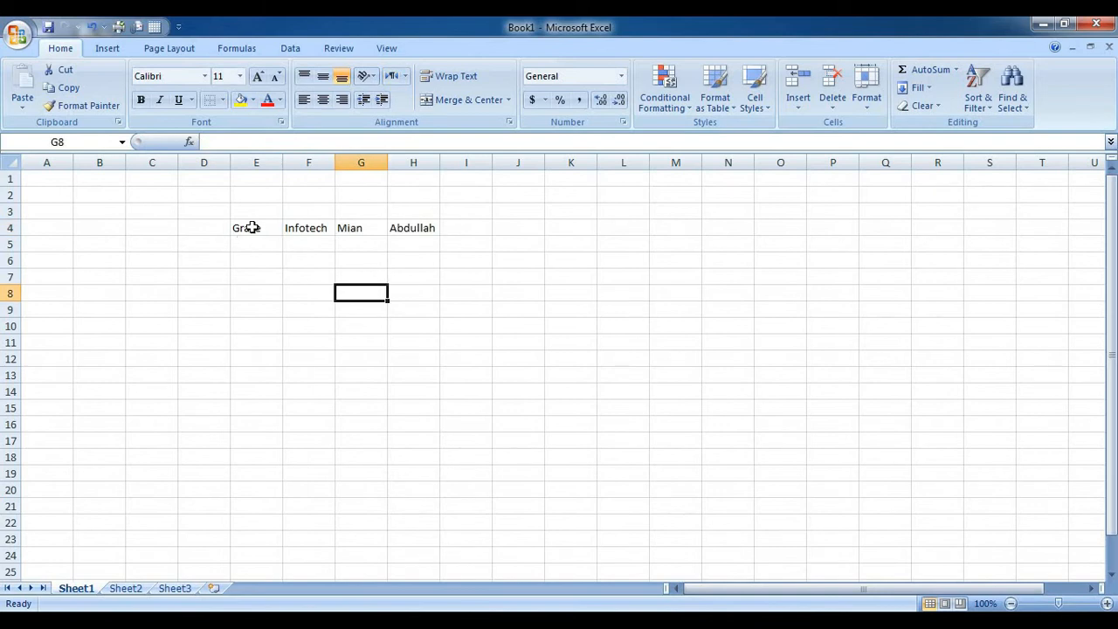
click(259, 228)
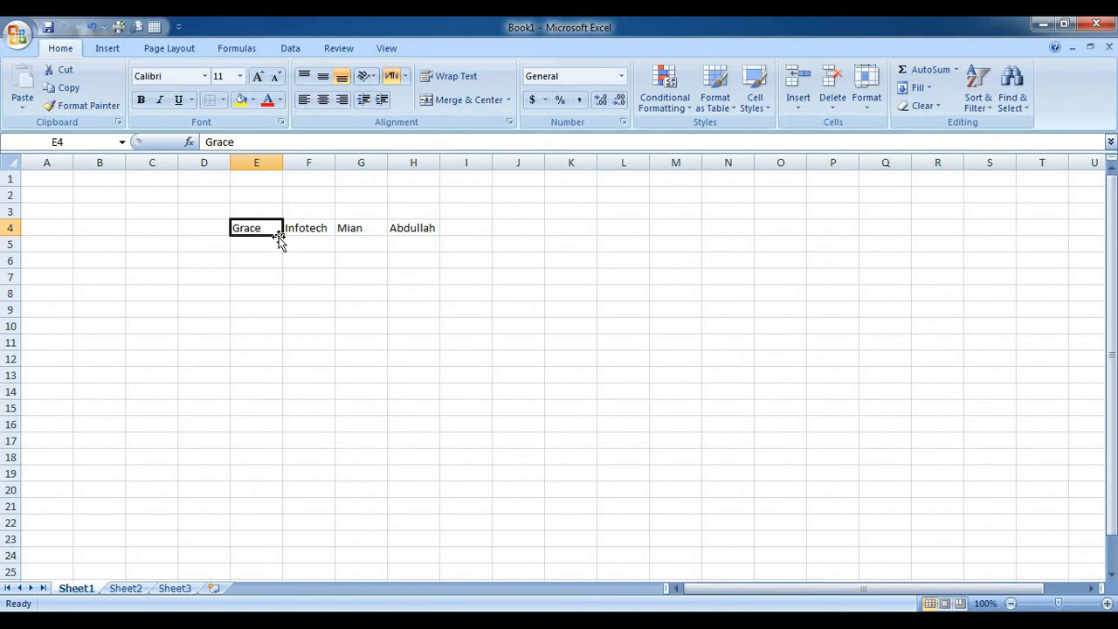
click(317, 271)
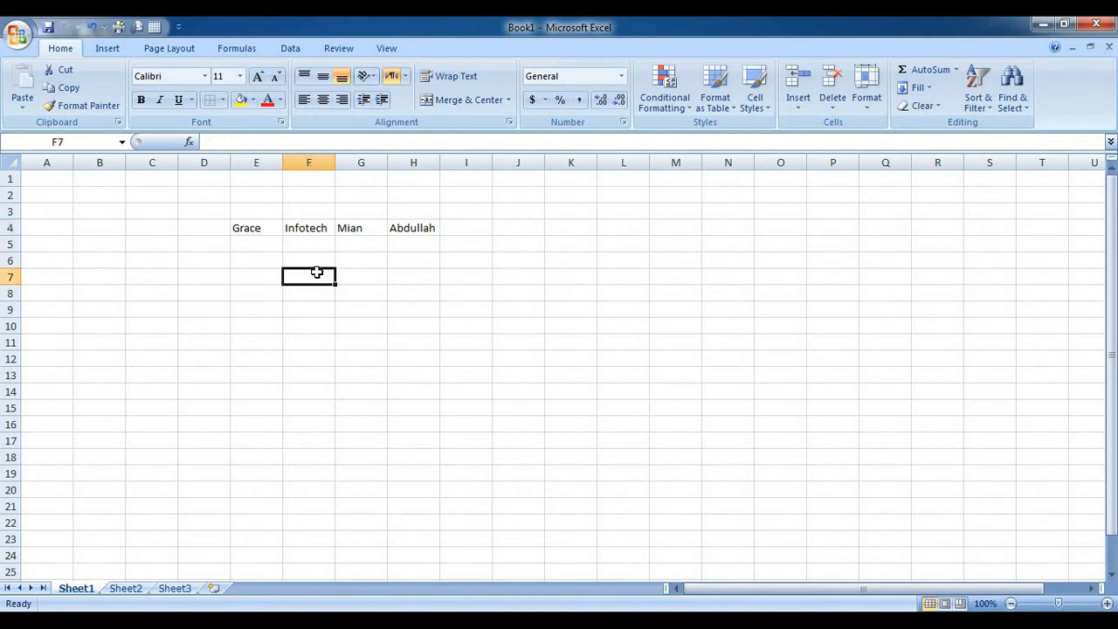
click(264, 231)
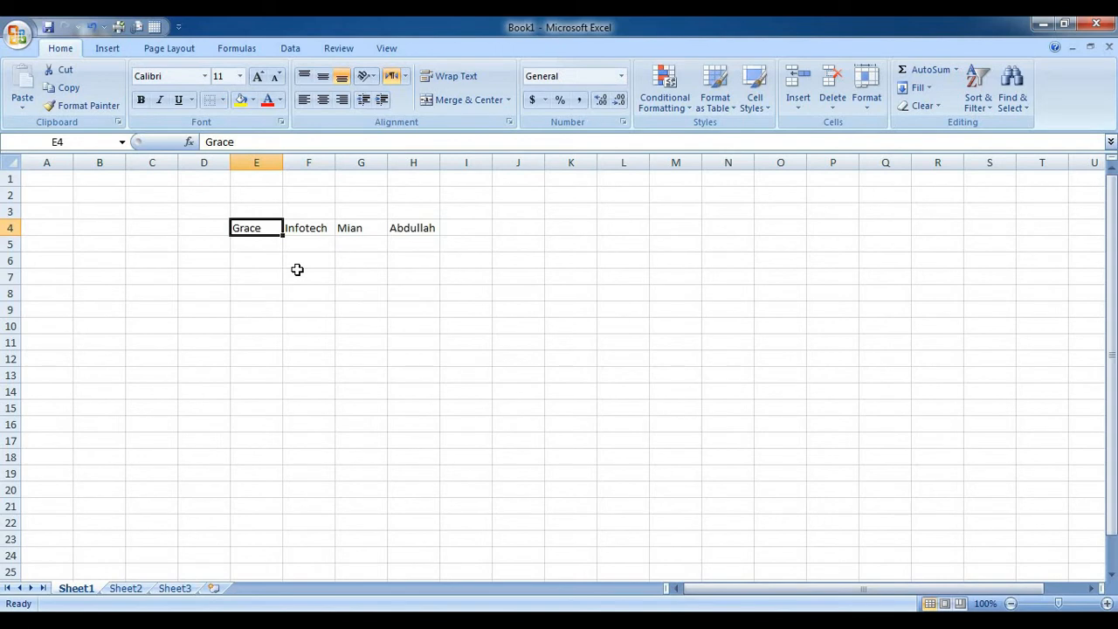
double_click(267, 226)
drag(264, 228, 231, 228)
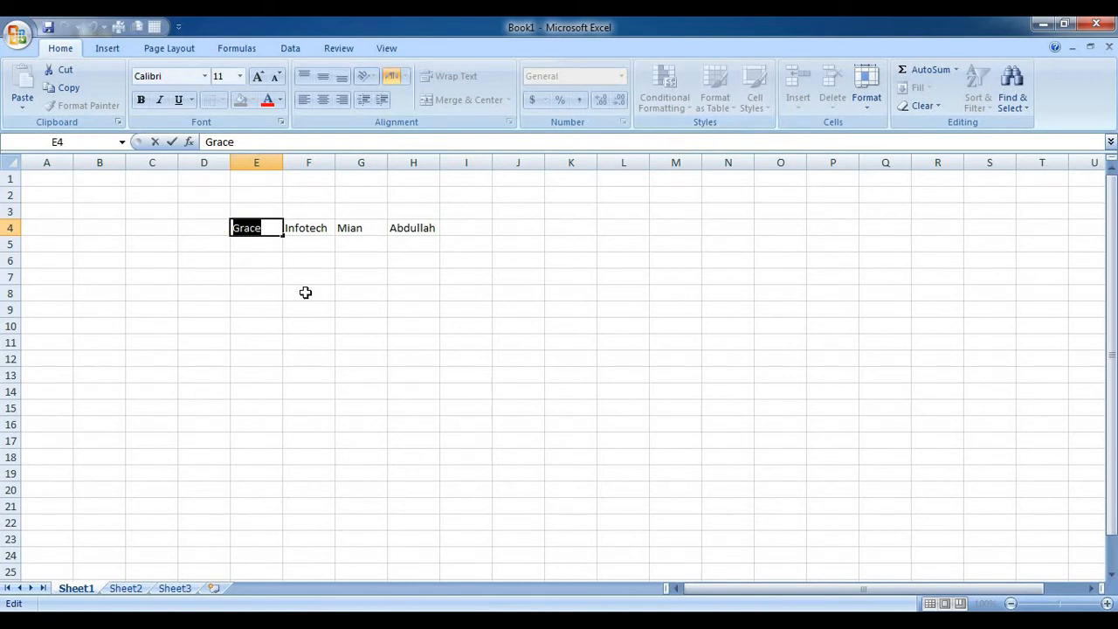
click(276, 265)
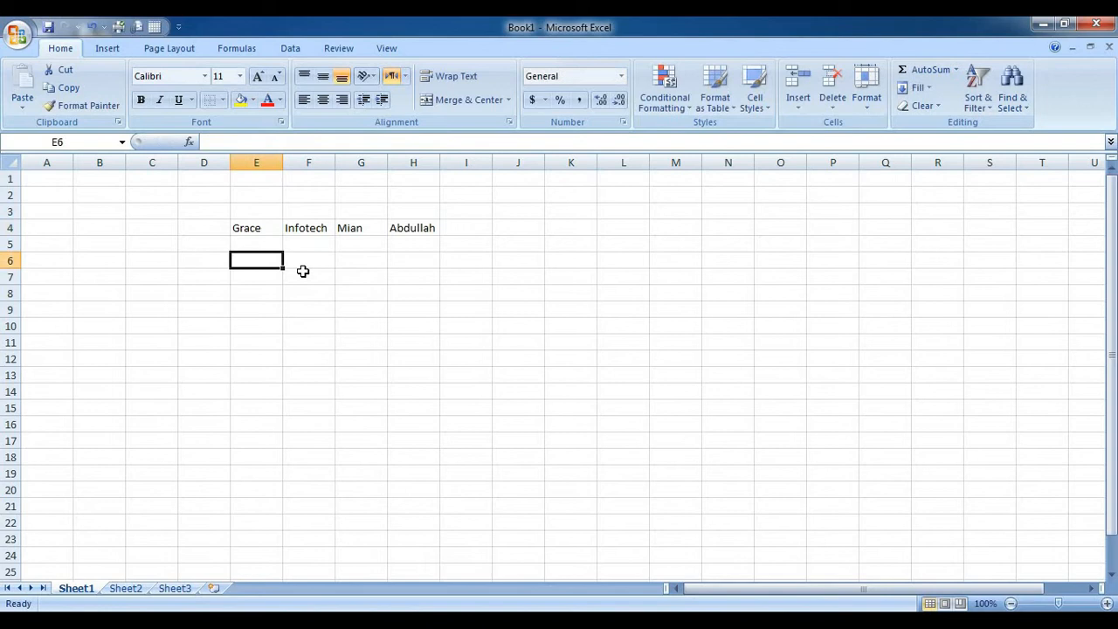
Step: Set the font of cell E4 to Arial Black and the font of cell H4 to Algerian
click(267, 230)
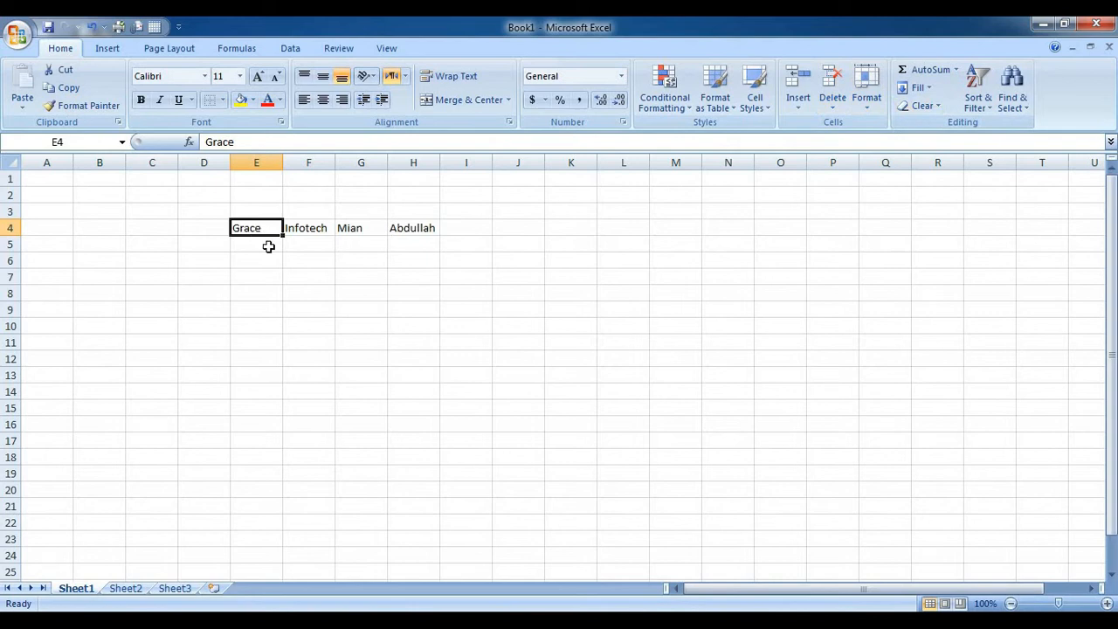
click(203, 77)
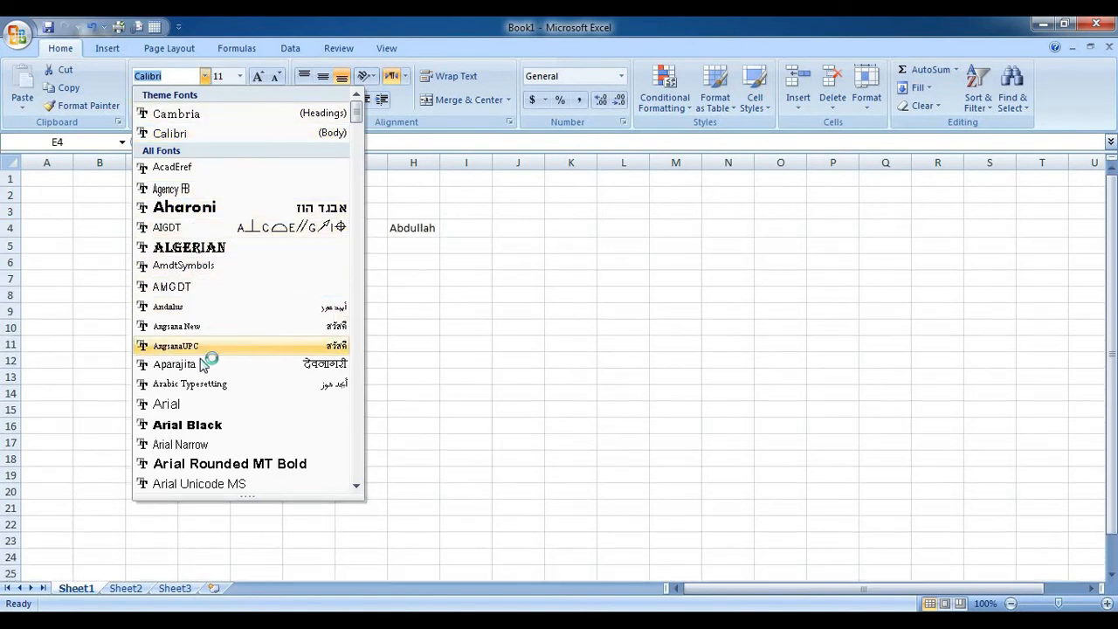
click(204, 426)
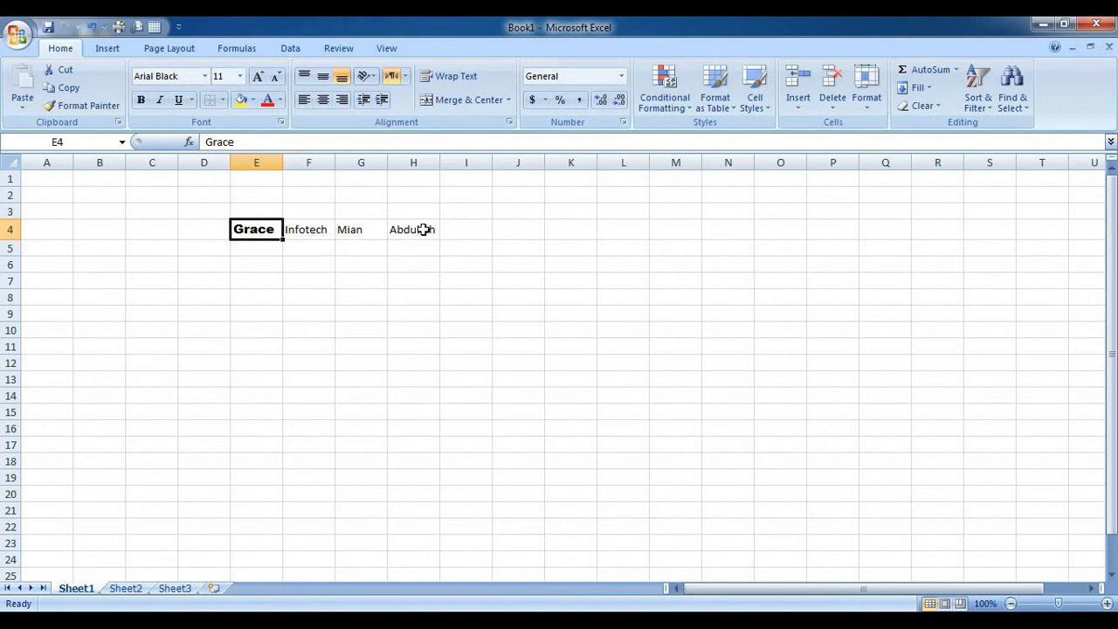
click(427, 229)
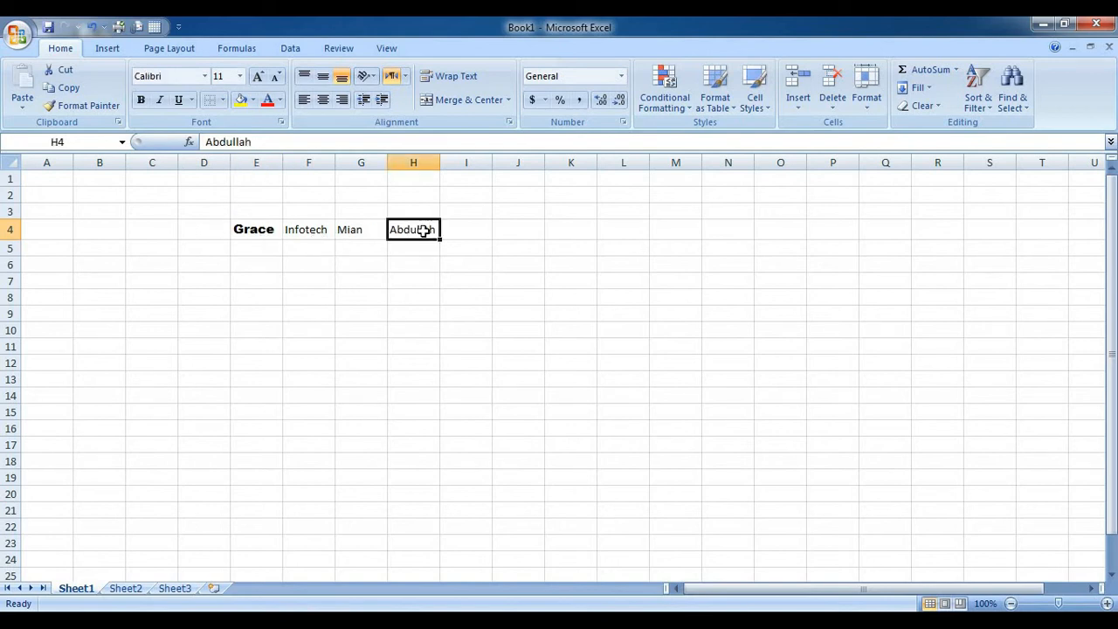
click(205, 80)
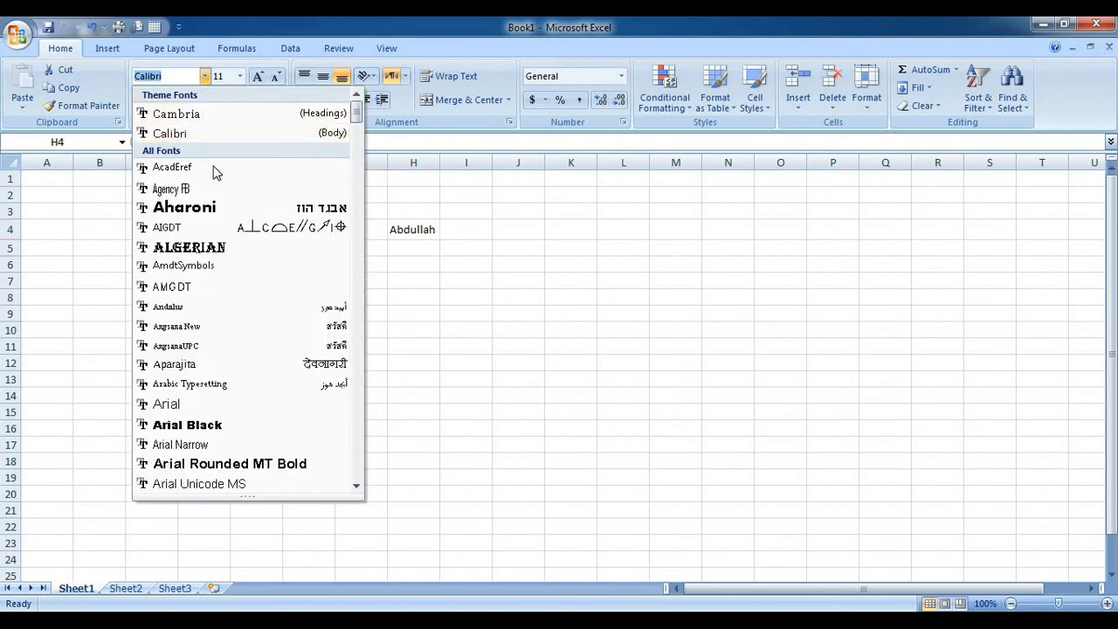
click(207, 253)
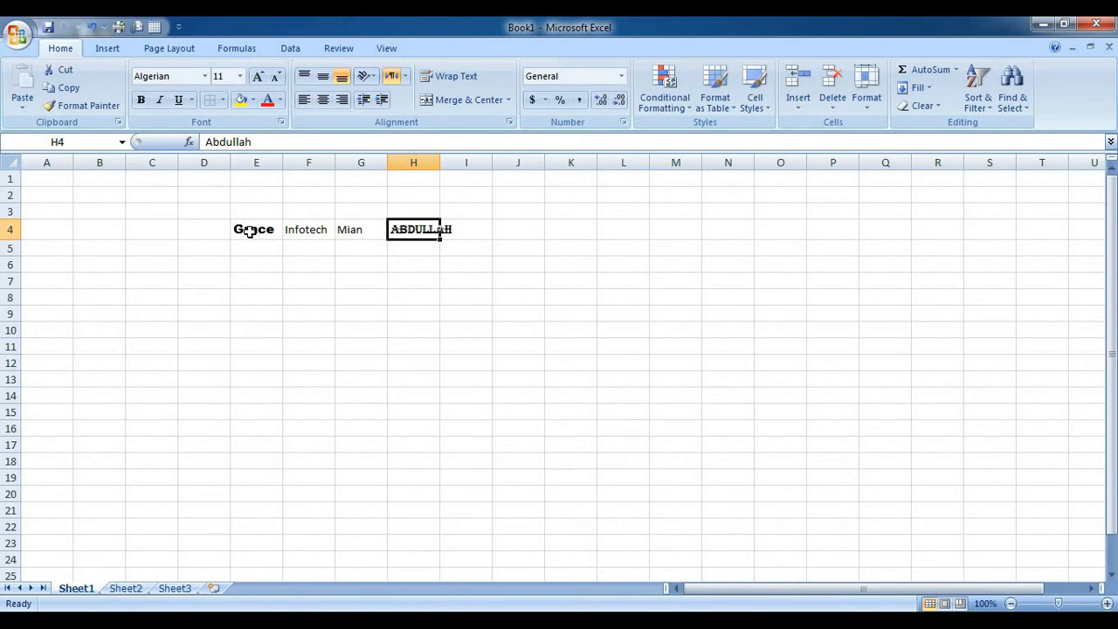
Step: Format cells E4:H4 with the Cambria font at size 12
drag(253, 233, 416, 229)
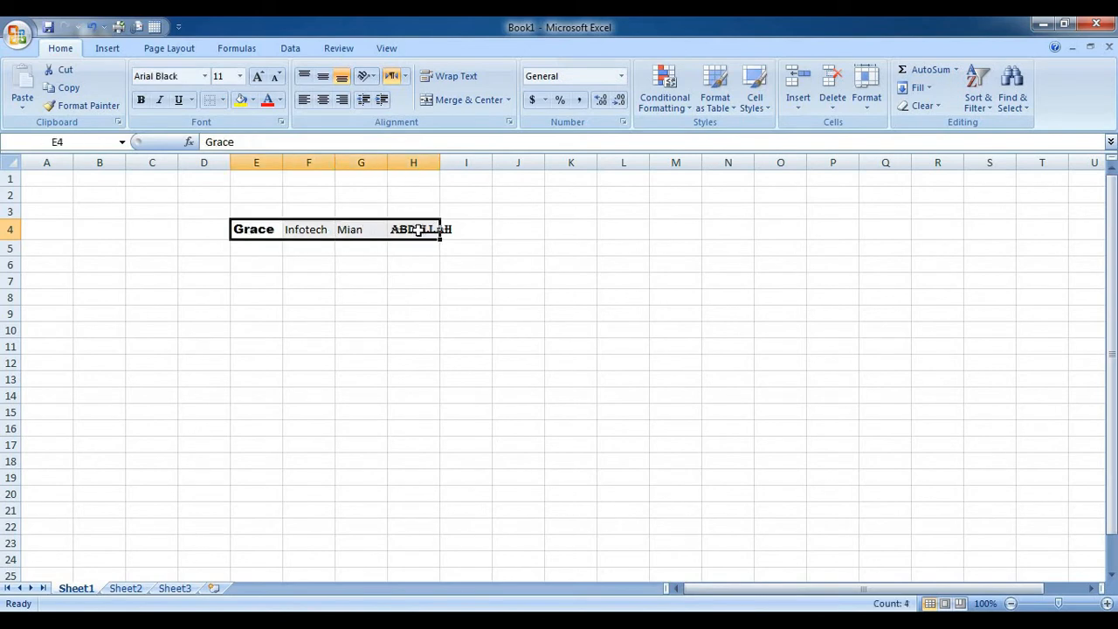
click(204, 77)
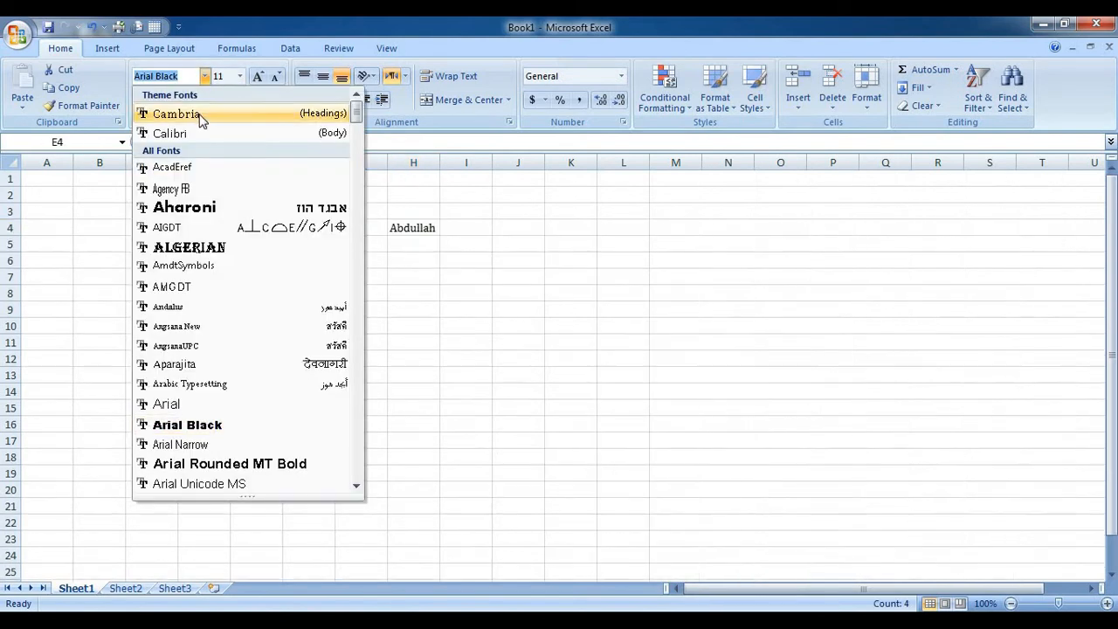
right_click(199, 115)
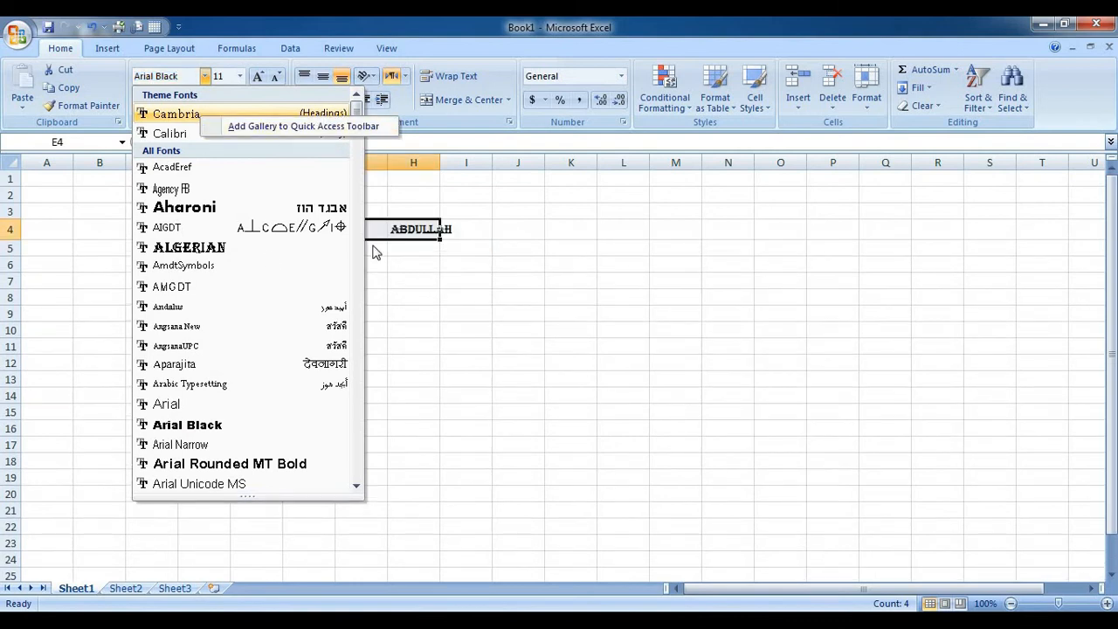
click(184, 115)
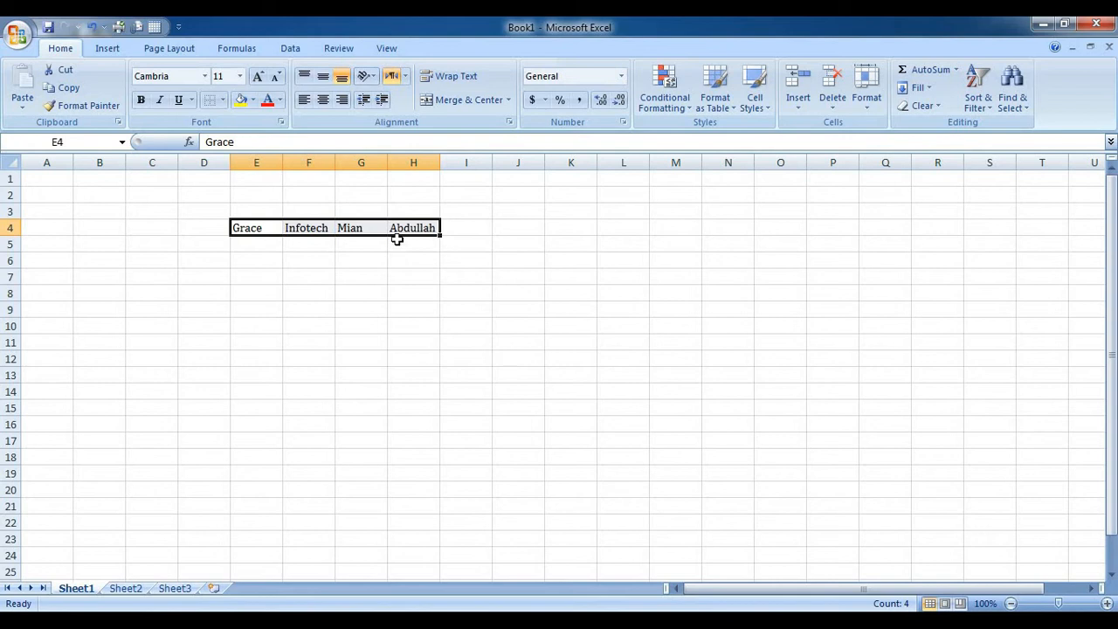
click(241, 79)
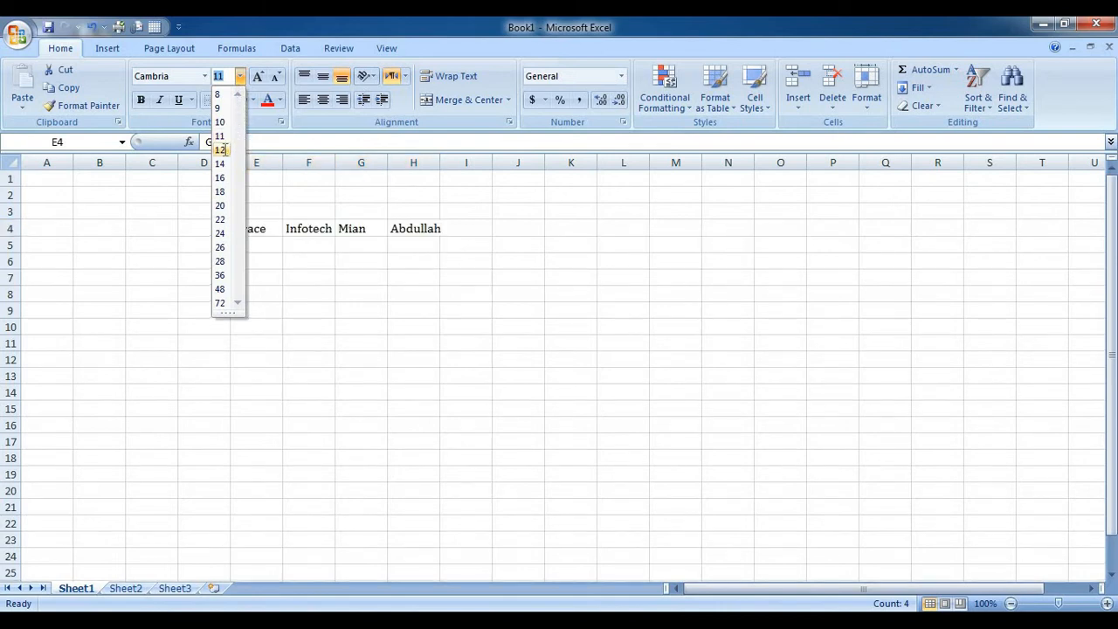
click(221, 150)
Step: AutoFit column H to the width of the text in cell H4
click(267, 227)
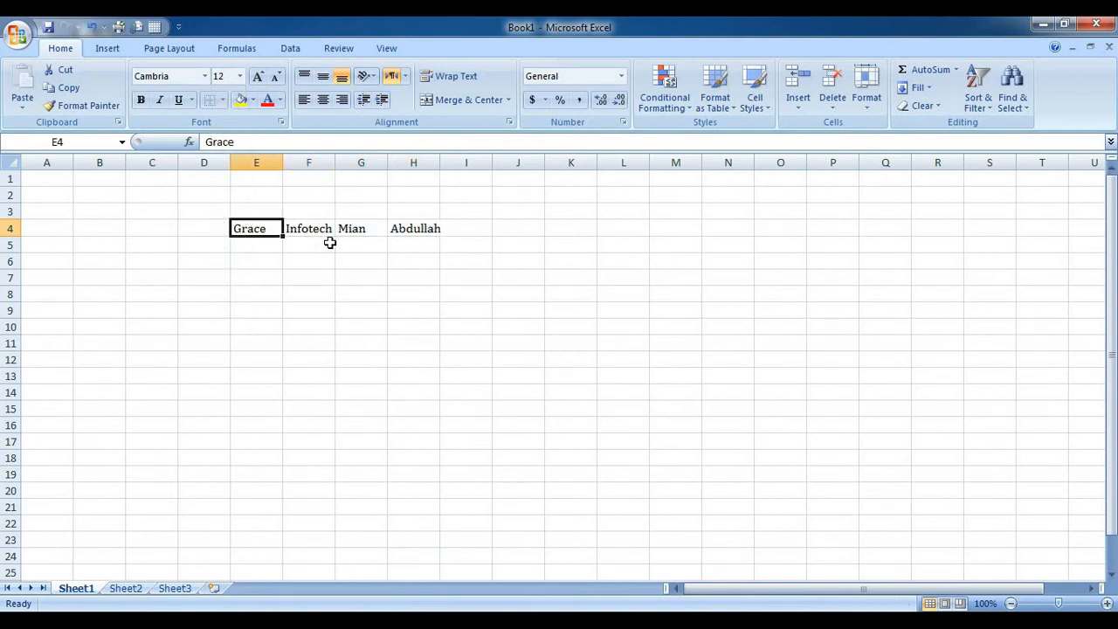
click(411, 225)
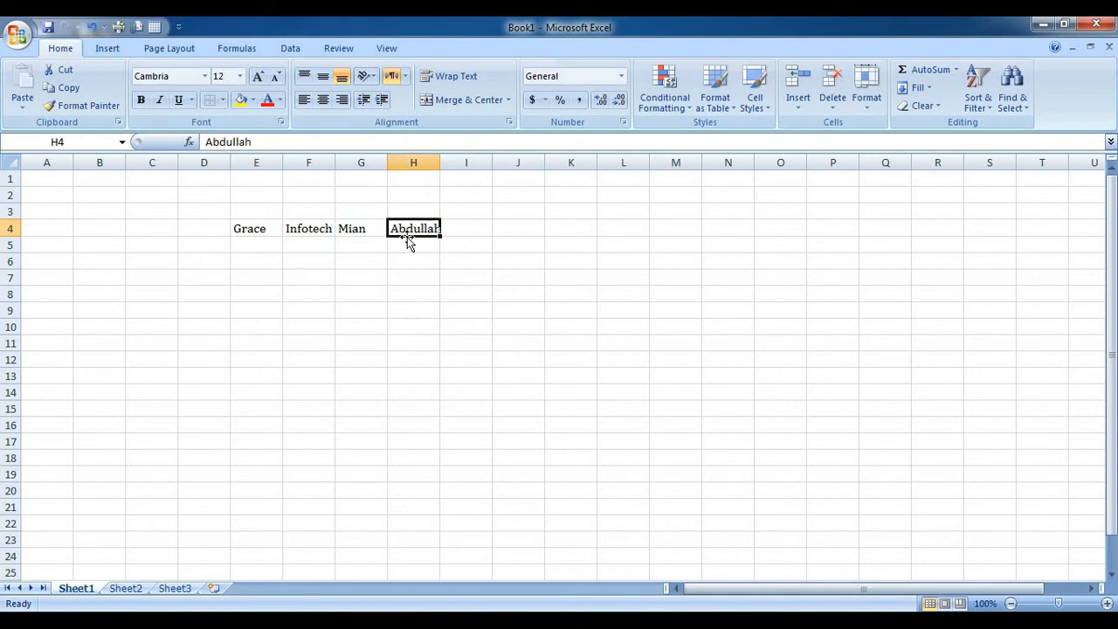
click(429, 253)
click(417, 229)
double_click(439, 163)
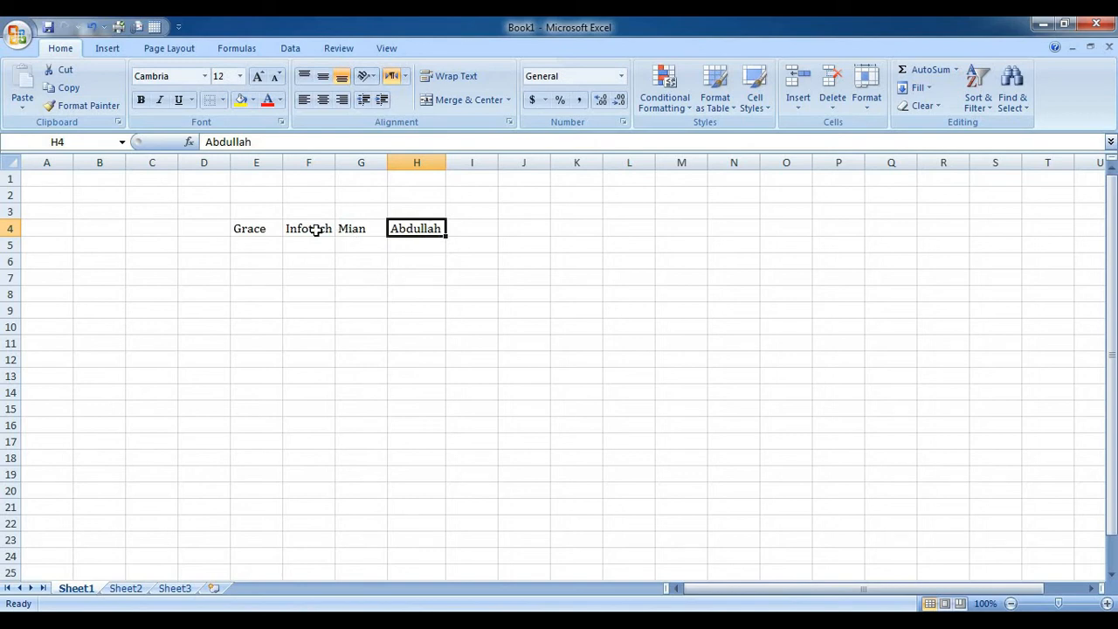
Step: Enter "Grace infotech" in cell I4 and "Excel" in cell J4
click(463, 229)
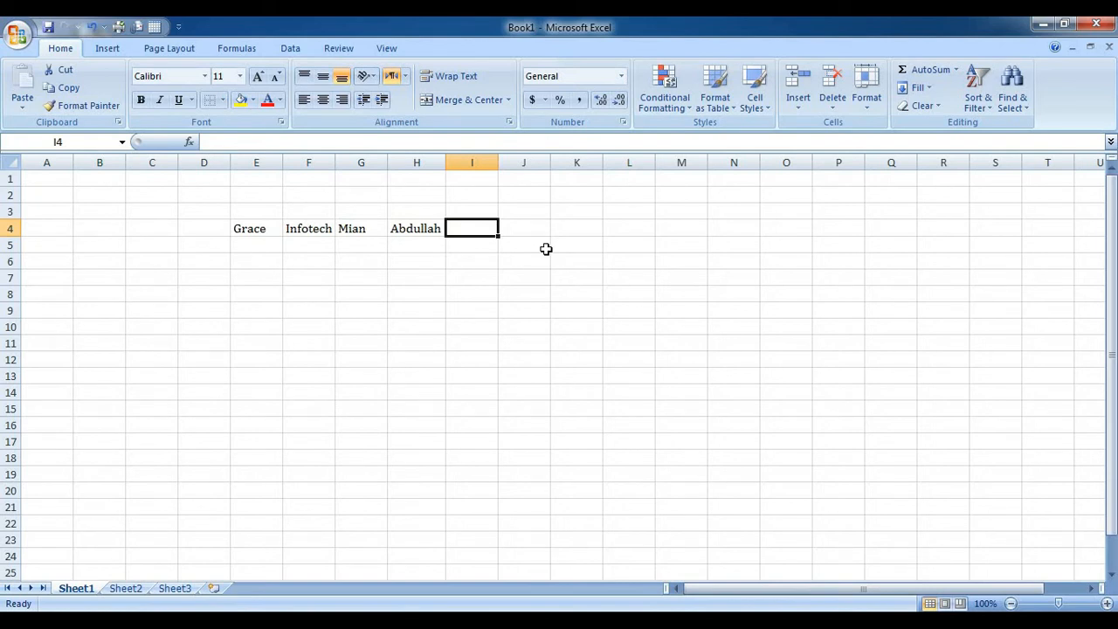
text(Grace)
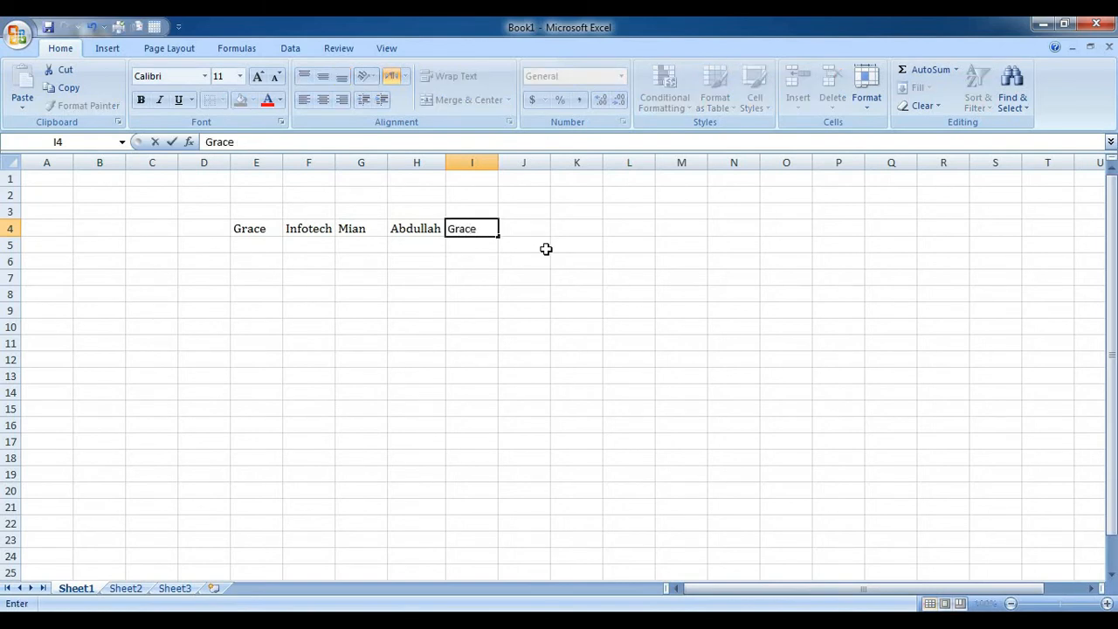
text( infotech)
key(Return)
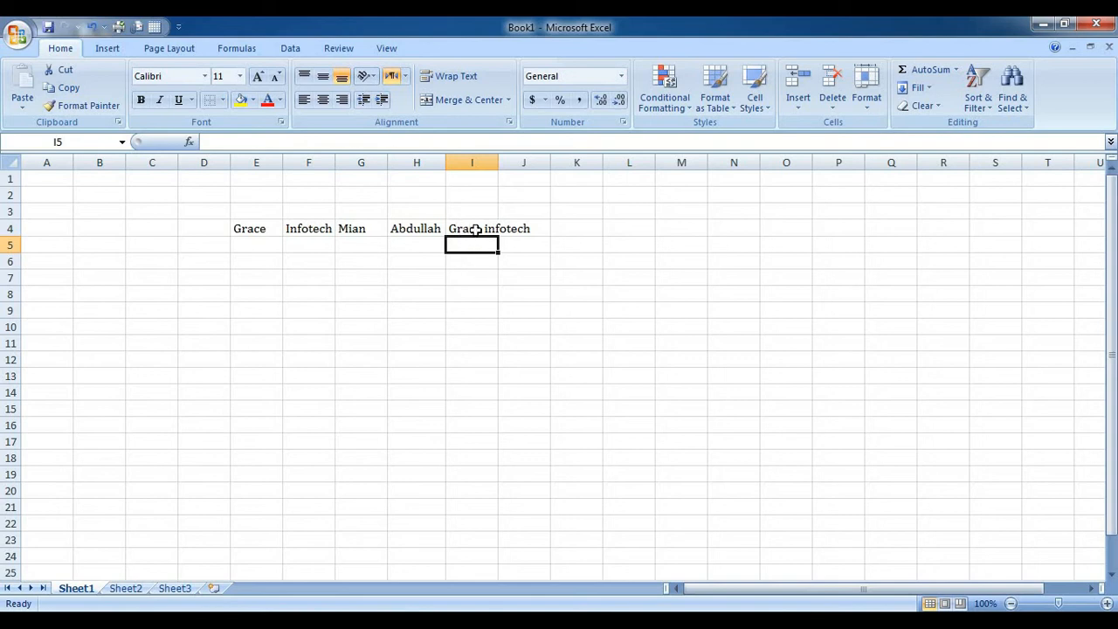
click(542, 228)
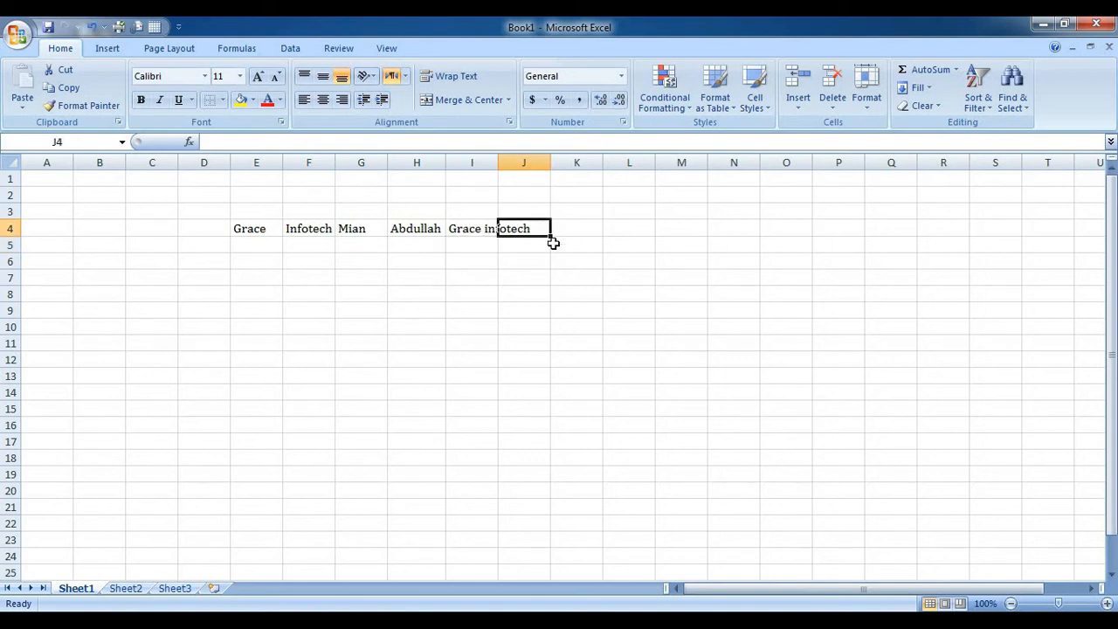
text(Excel)
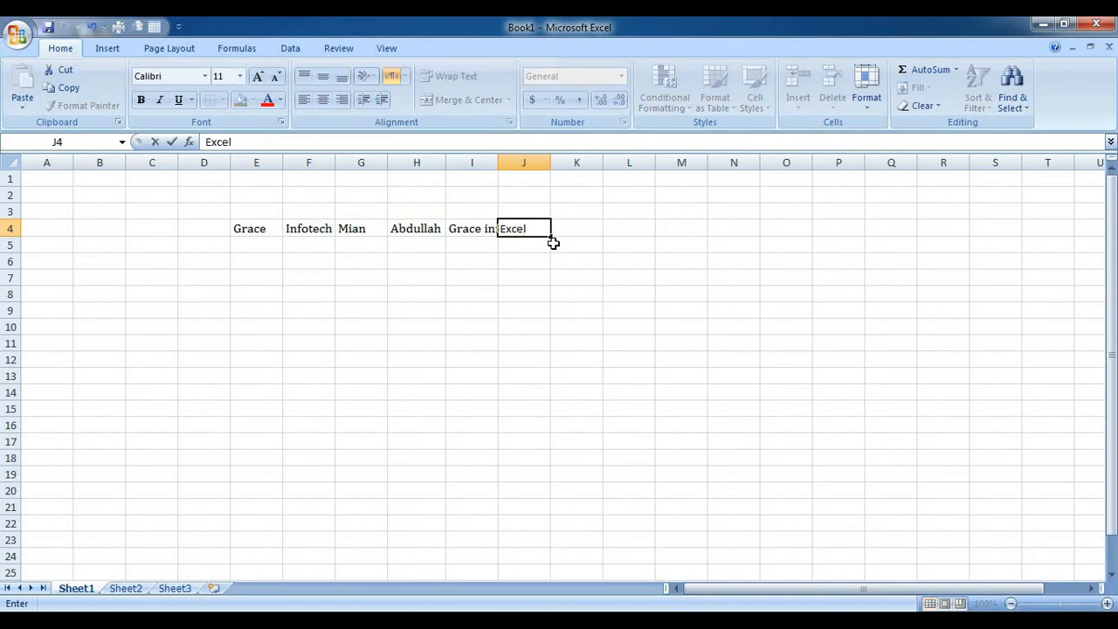
key(Return)
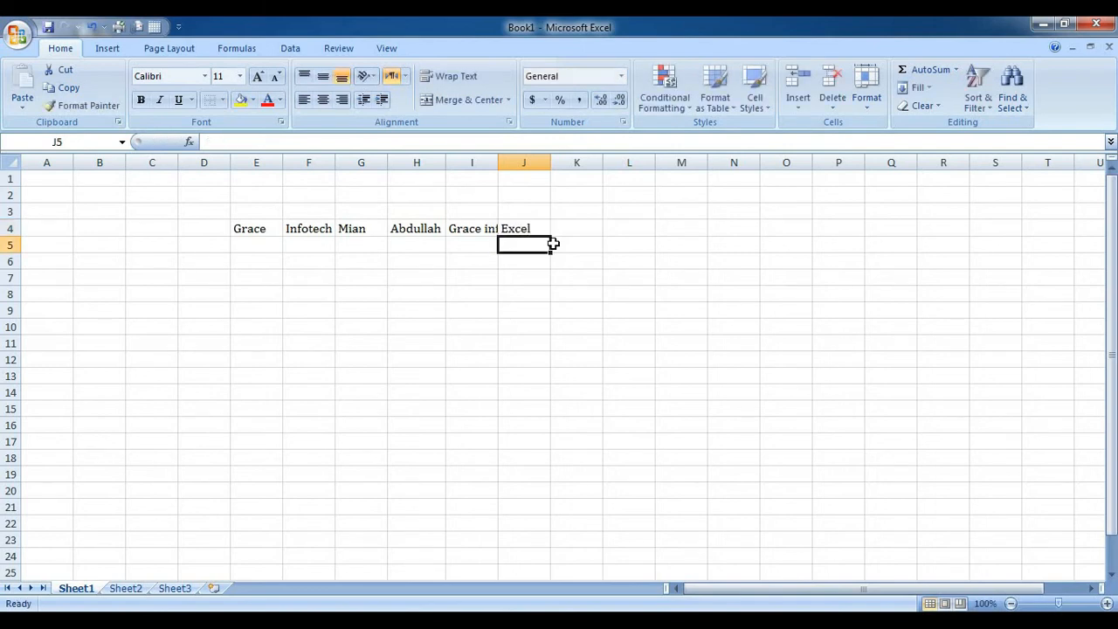
Step: AutoFit column I so the full text of cell I4 fits within it
click(480, 229)
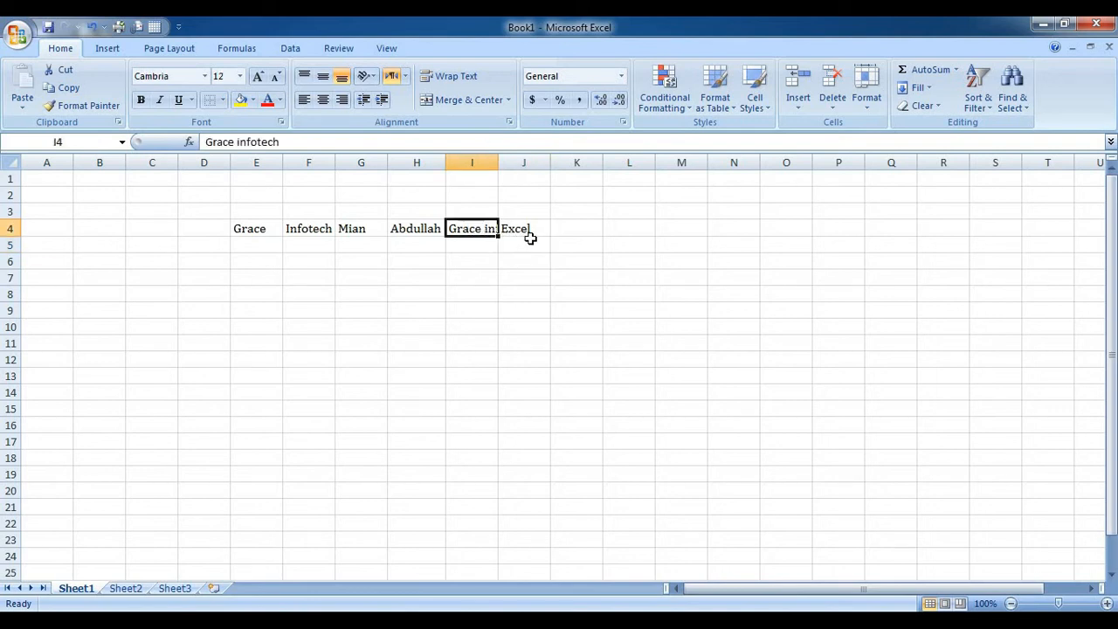
double_click(497, 163)
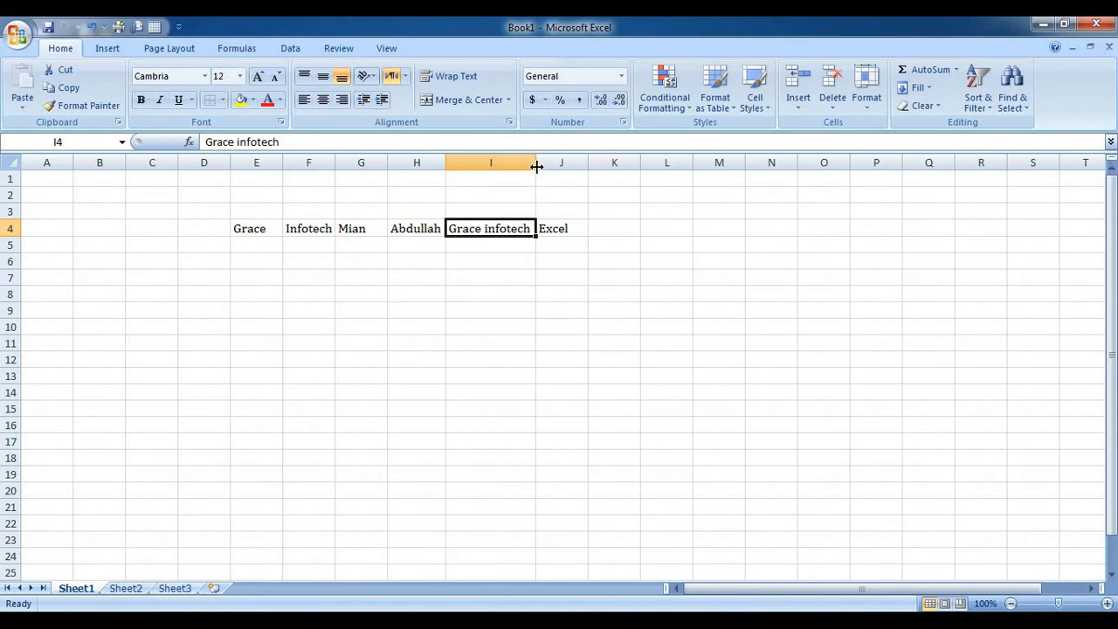
mouse_move(537, 162)
mouse_down()
mouse_move(507, 166)
mouse_move(619, 161)
mouse_move(535, 162)
mouse_up()
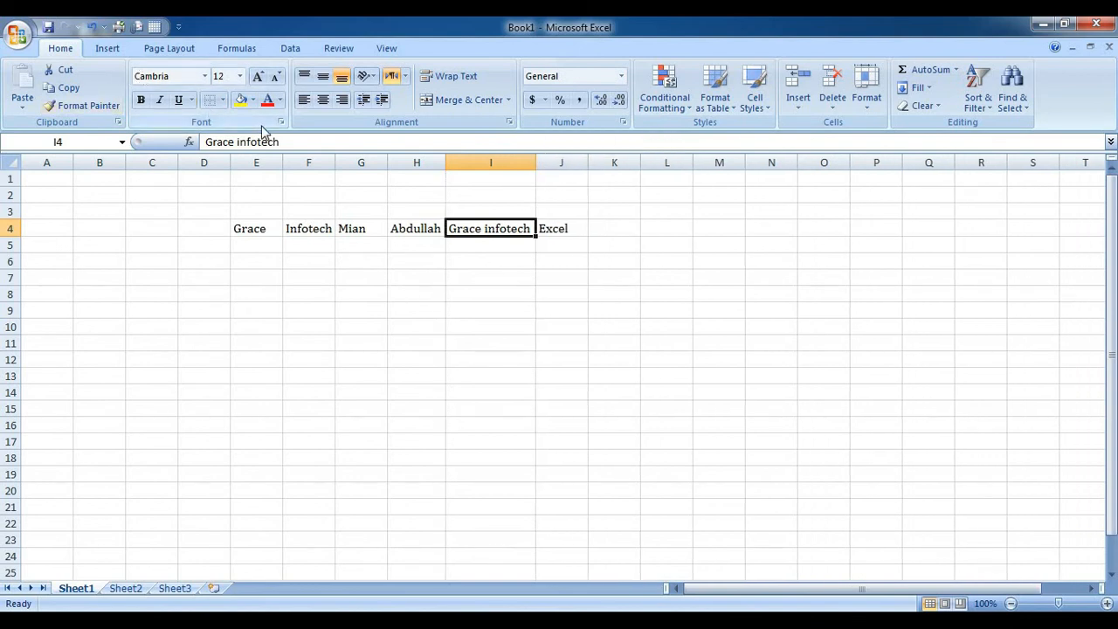
Step: Increase the font size of cell I4 incrementally to 24
click(239, 76)
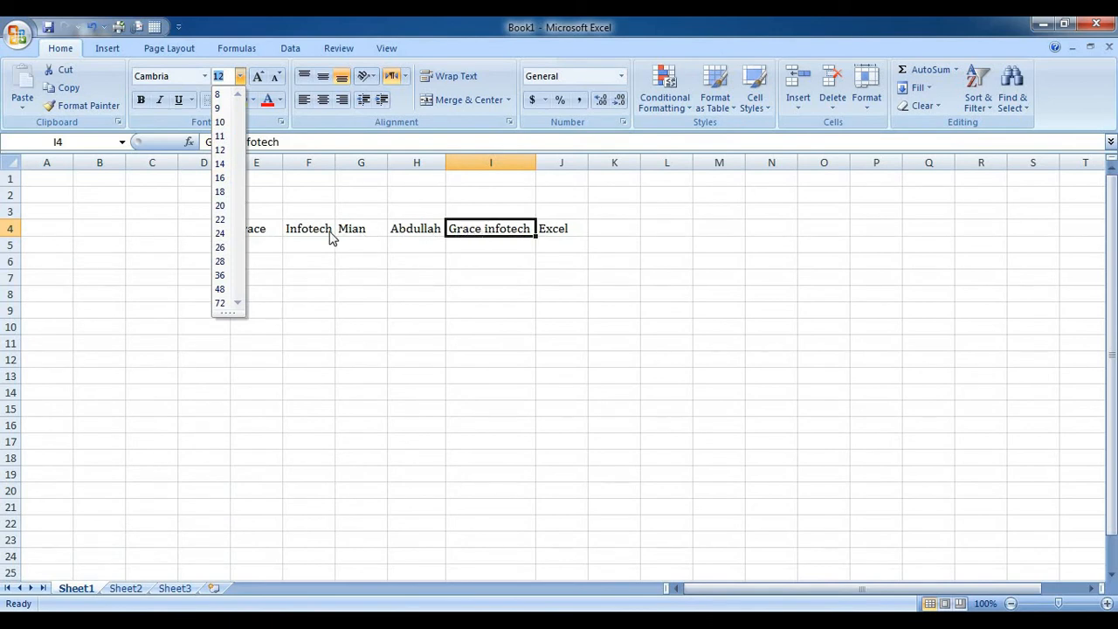
click(259, 79)
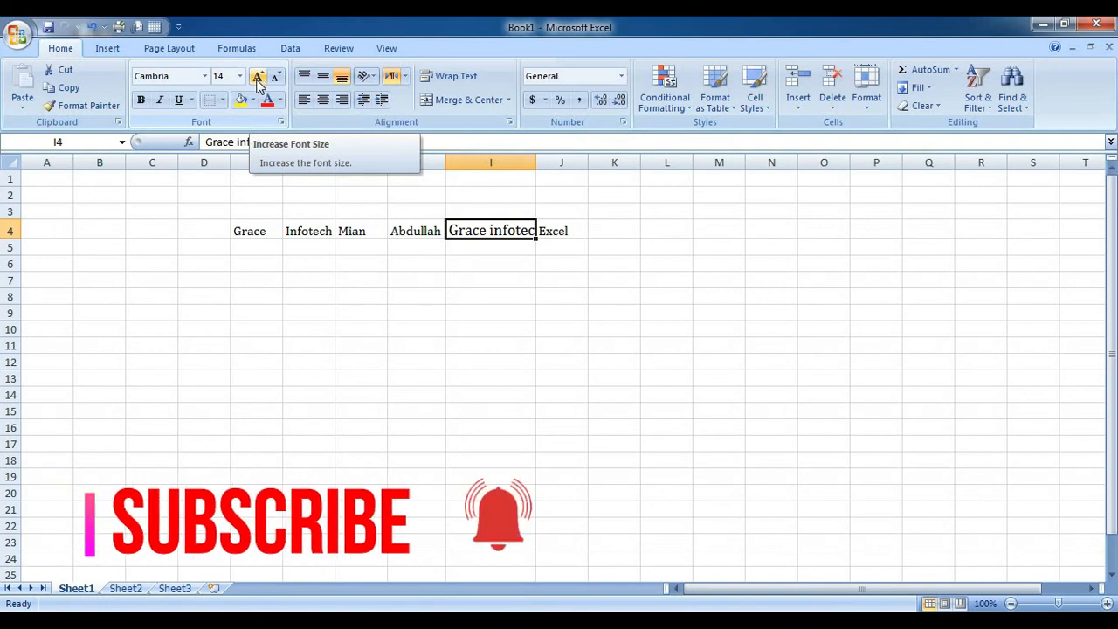
click(259, 79)
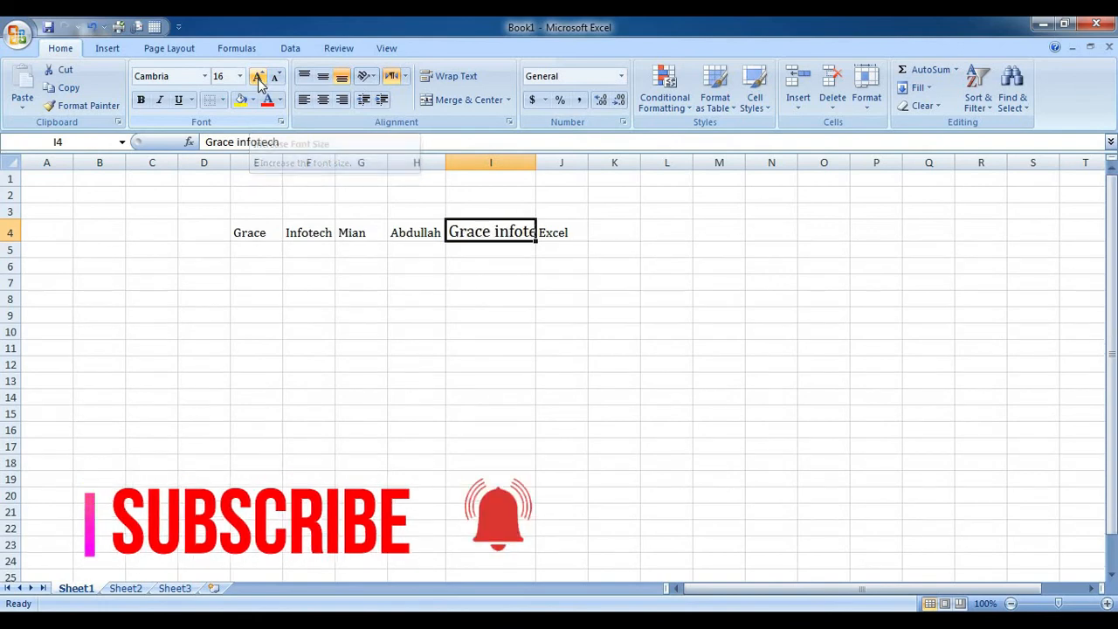
click(259, 79)
click(259, 79)
click(258, 78)
click(259, 79)
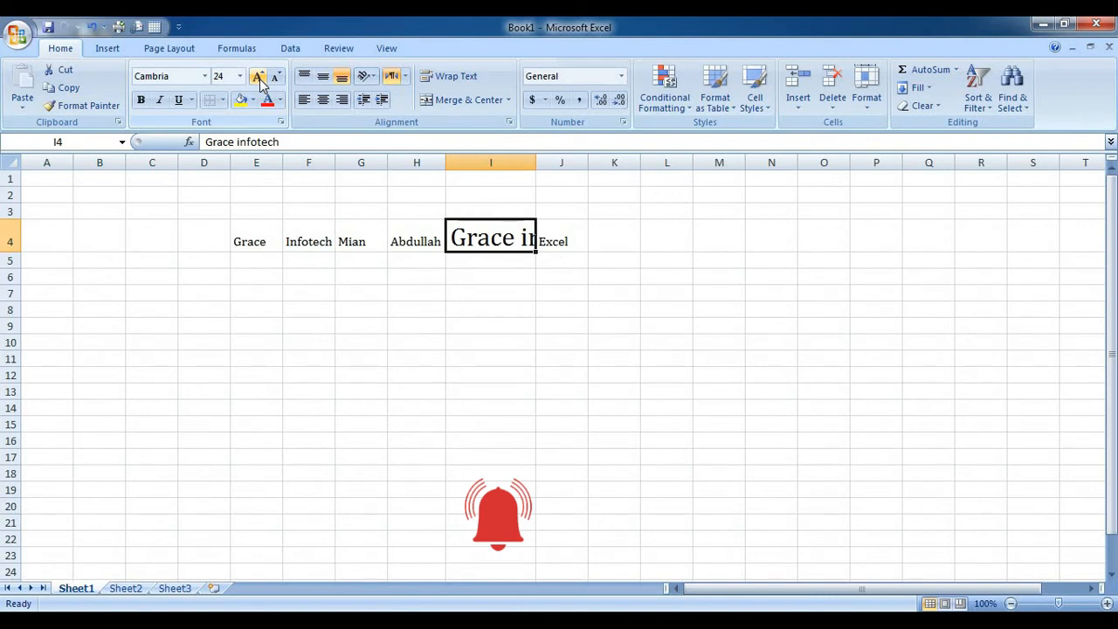
Step: Decrease the font size of cell I4 incrementally to 8
click(275, 78)
click(275, 77)
click(276, 78)
click(275, 78)
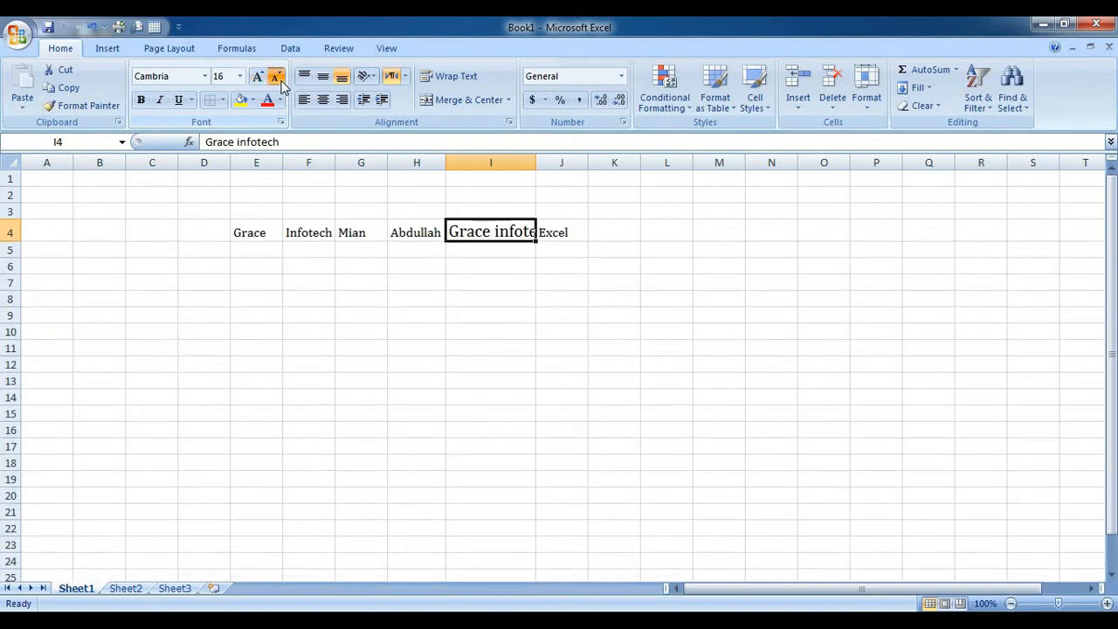
click(275, 78)
click(275, 78)
click(275, 78)
click(276, 78)
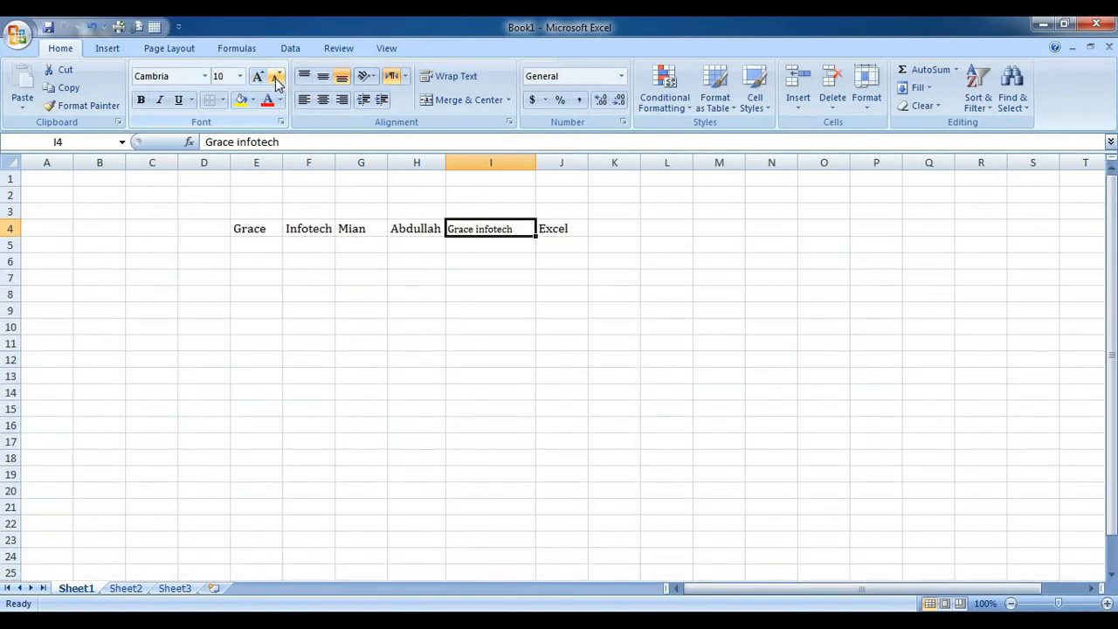
click(275, 78)
click(275, 78)
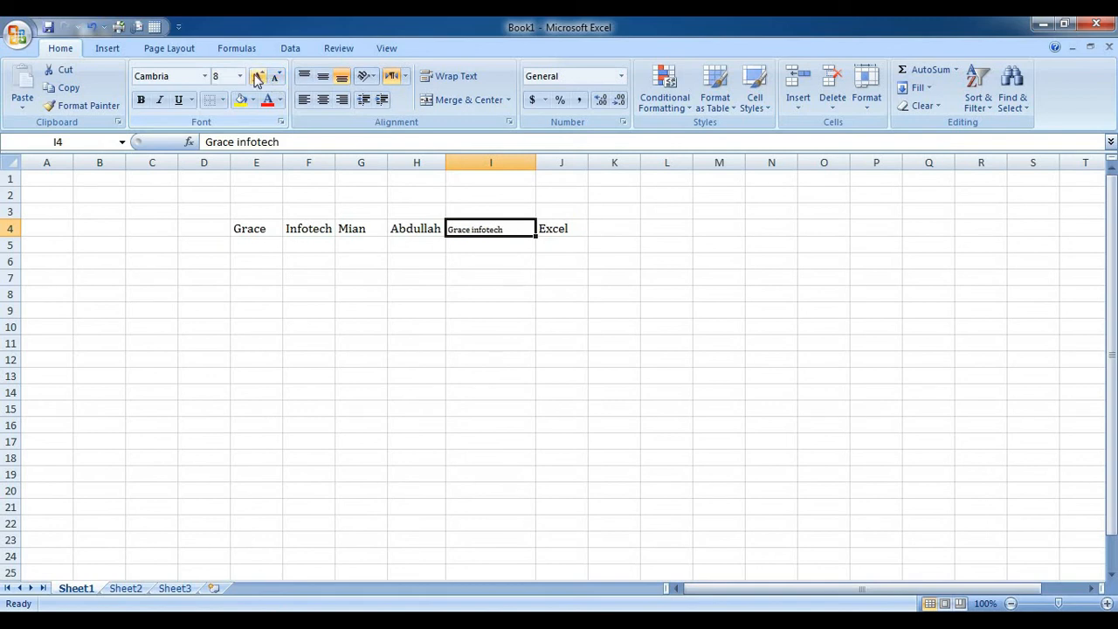
Step: Raise the font size of cell I4 incrementally to 14, then reduce it to 12
click(258, 78)
click(258, 77)
click(257, 78)
click(257, 77)
click(257, 78)
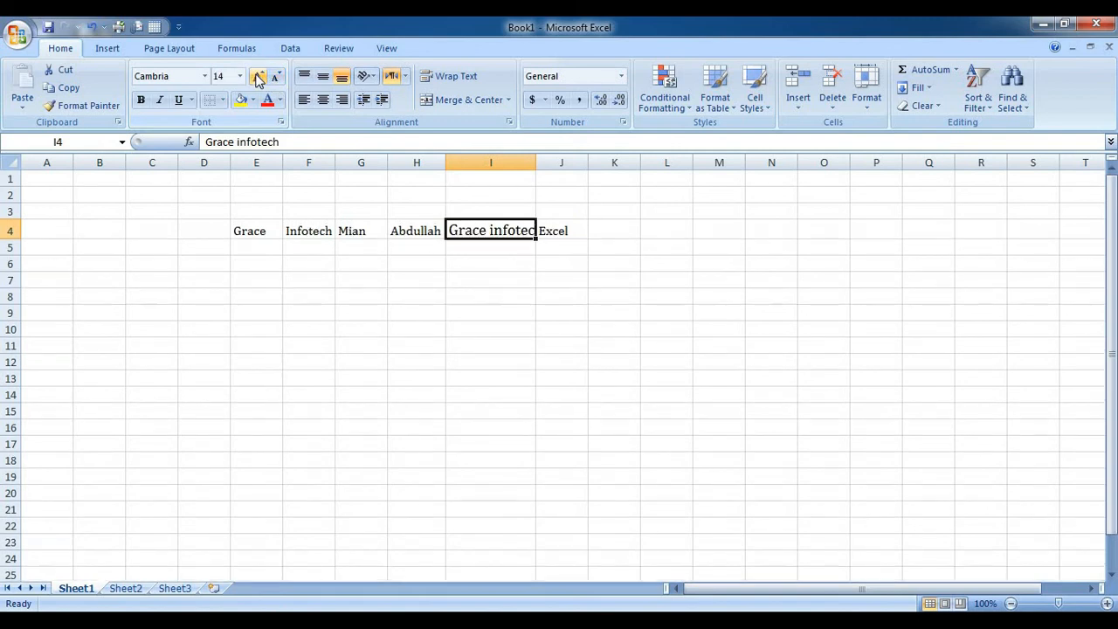
click(275, 78)
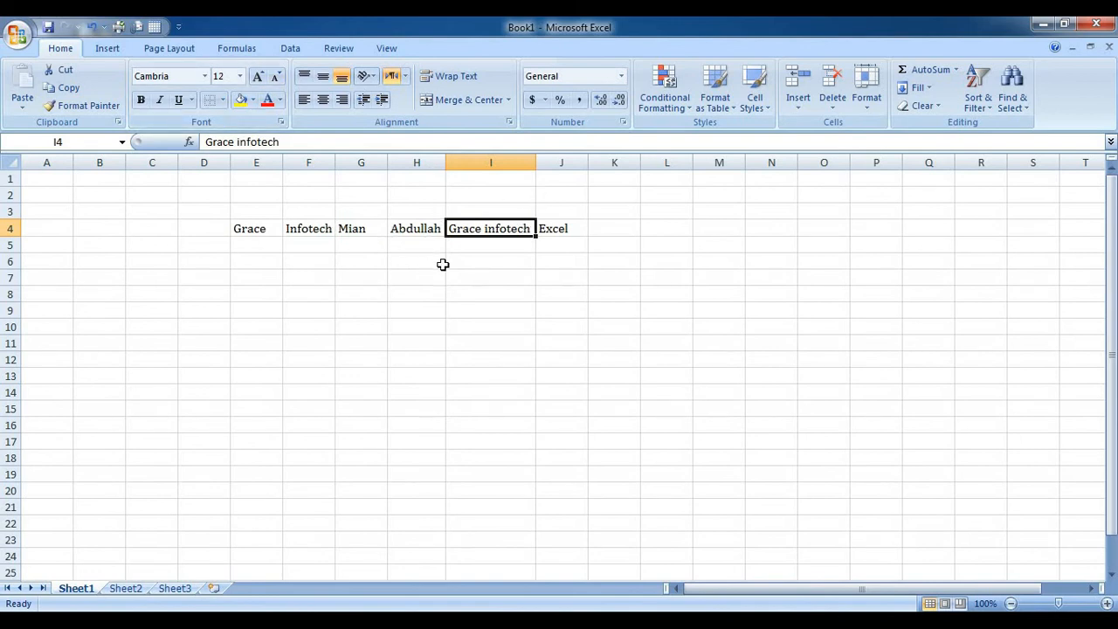
Step: Make the text "Infotech" in cell F4 bold
scroll(358, 194, up, 1)
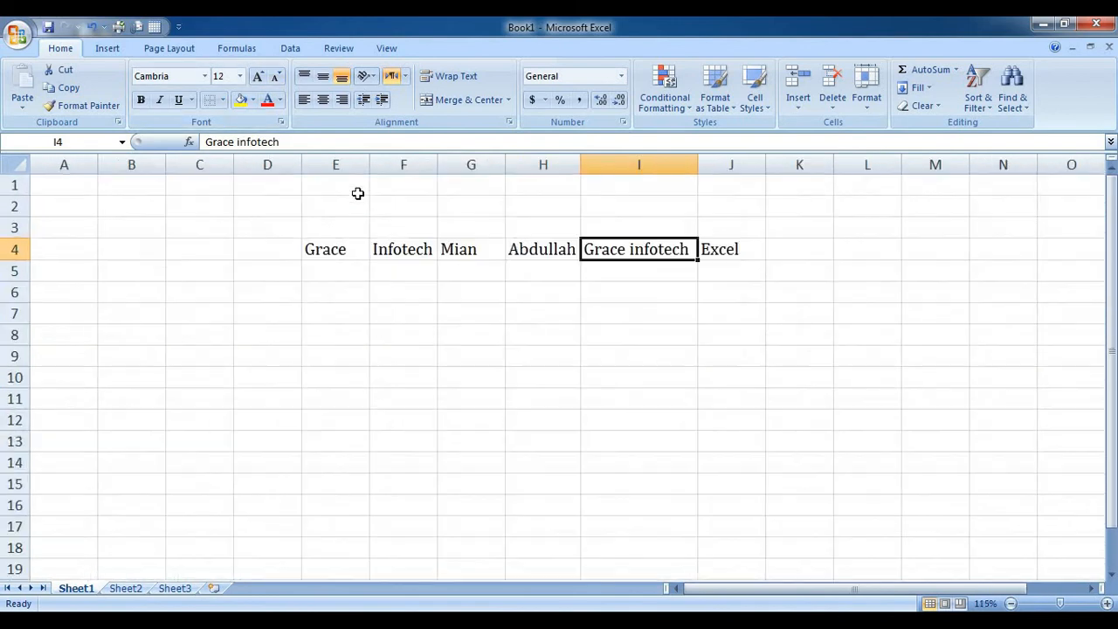
scroll(358, 193, up, 4)
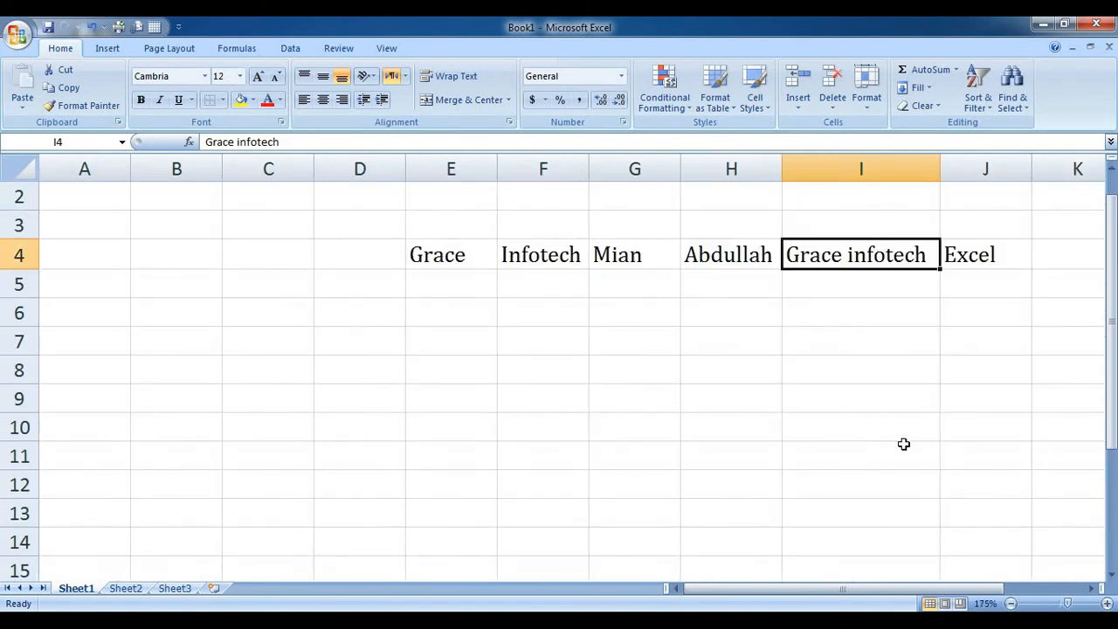
scroll(976, 372, up, 1)
scroll(973, 372, right, 1)
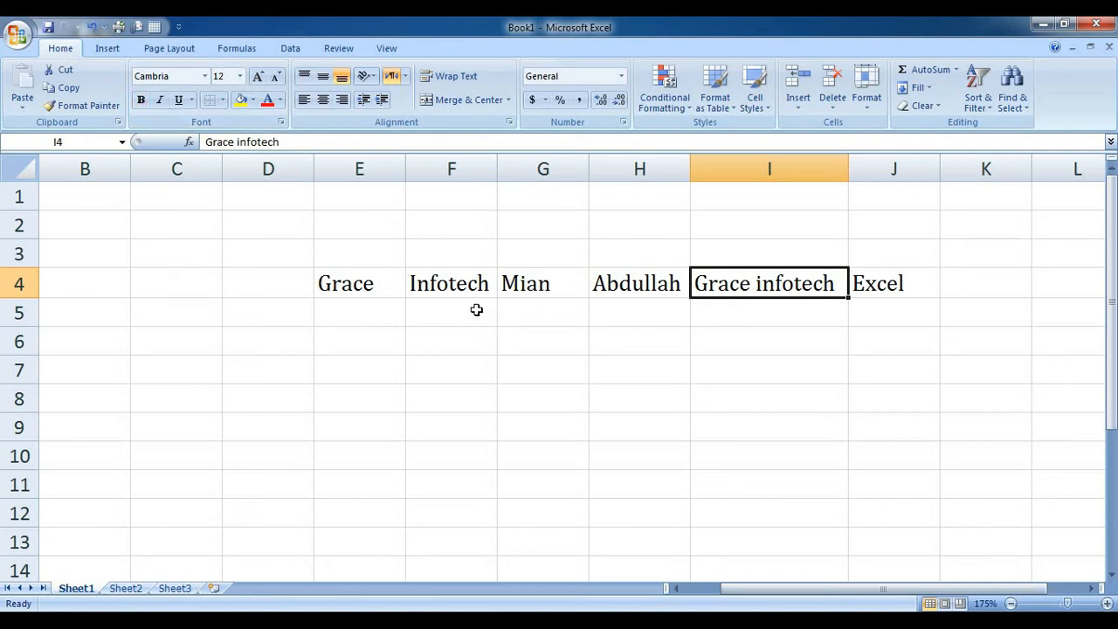
click(446, 283)
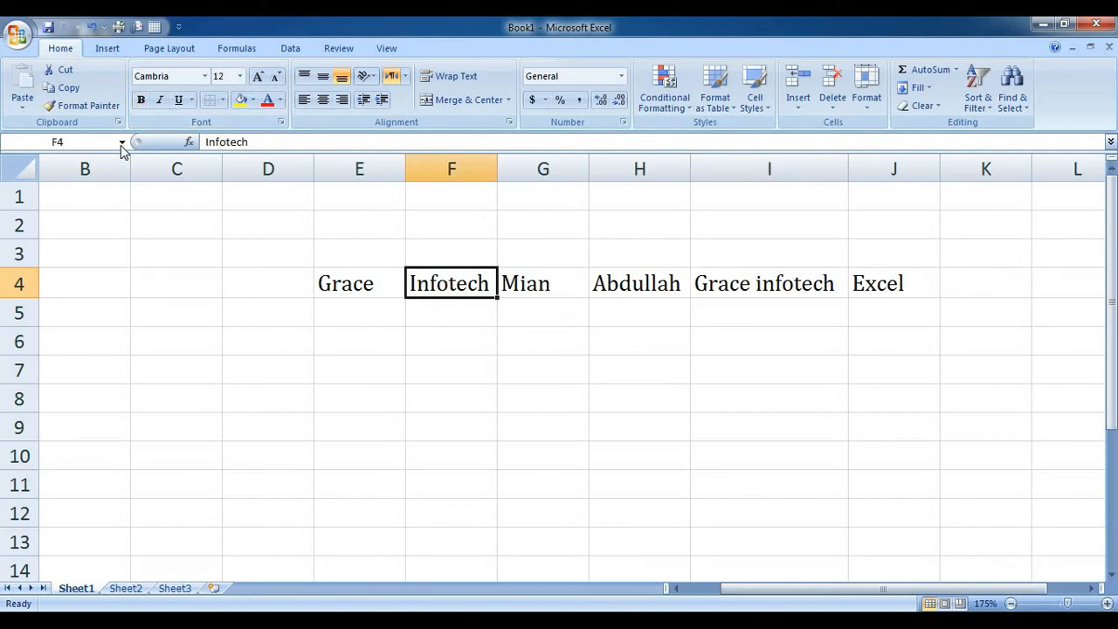
click(141, 100)
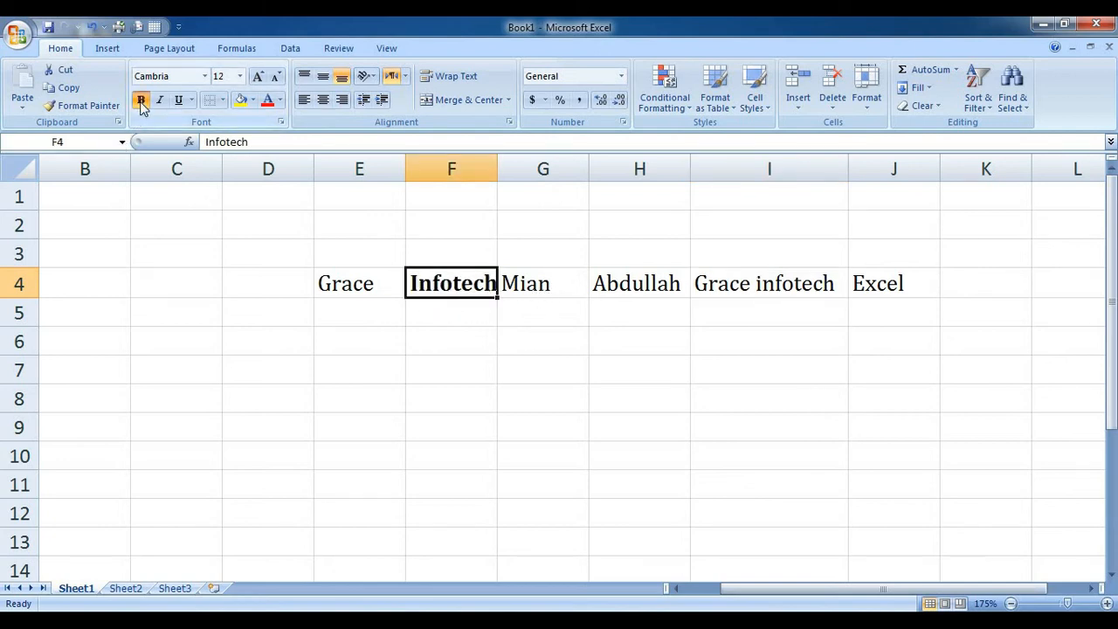
Step: AutoFit column F to the width of the bold text in cell F4
double_click(498, 174)
right_click(501, 178)
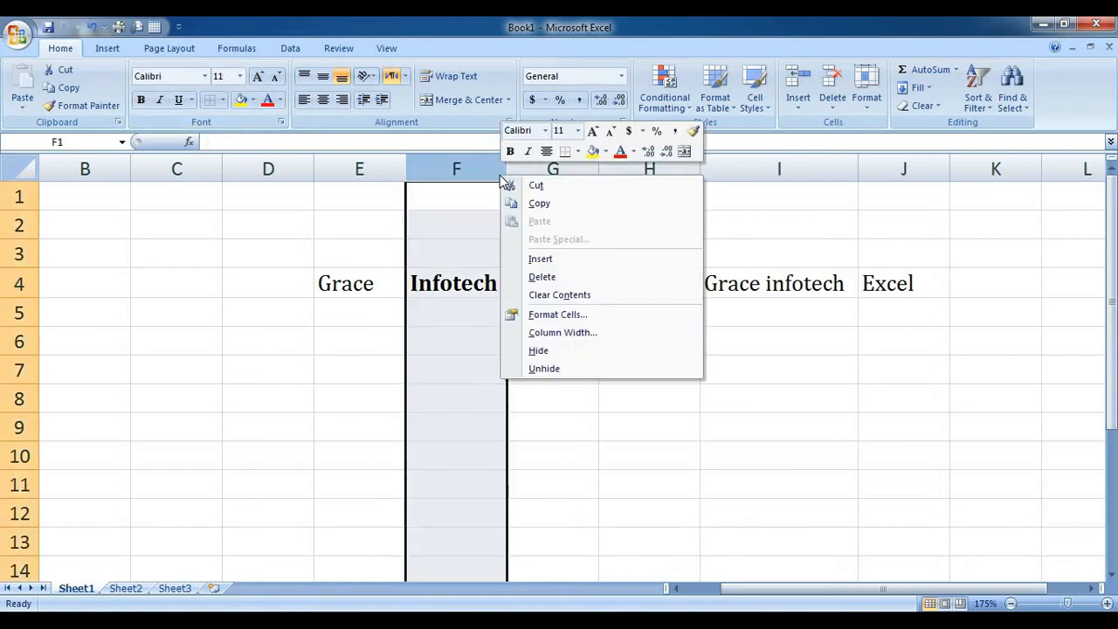
key(Escape)
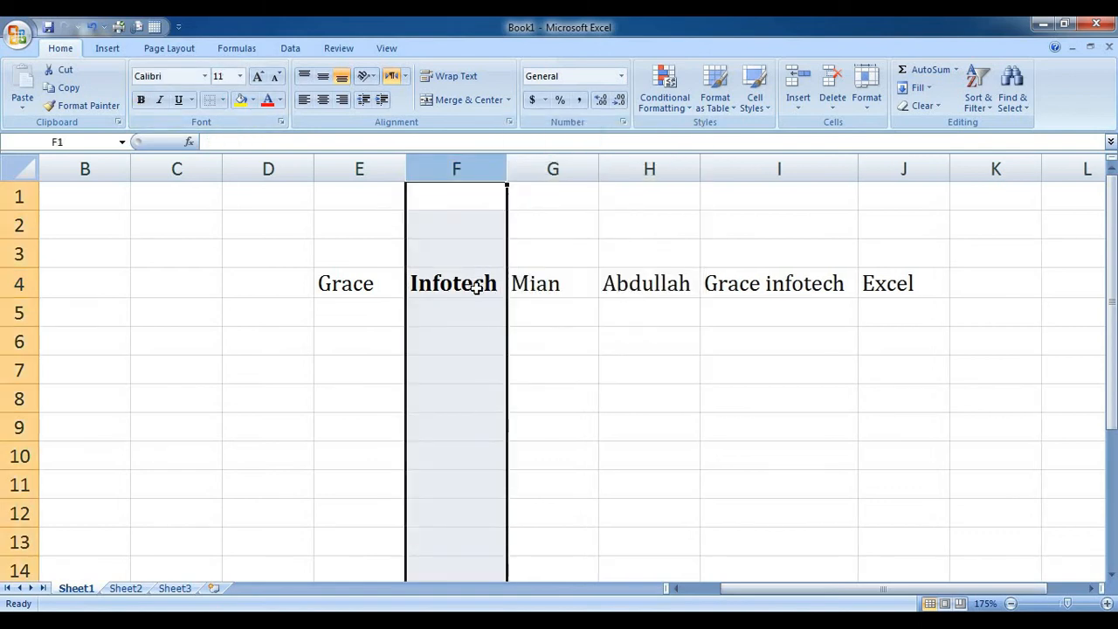
Step: Apply italic and underline formatting to the whole of column F
click(161, 102)
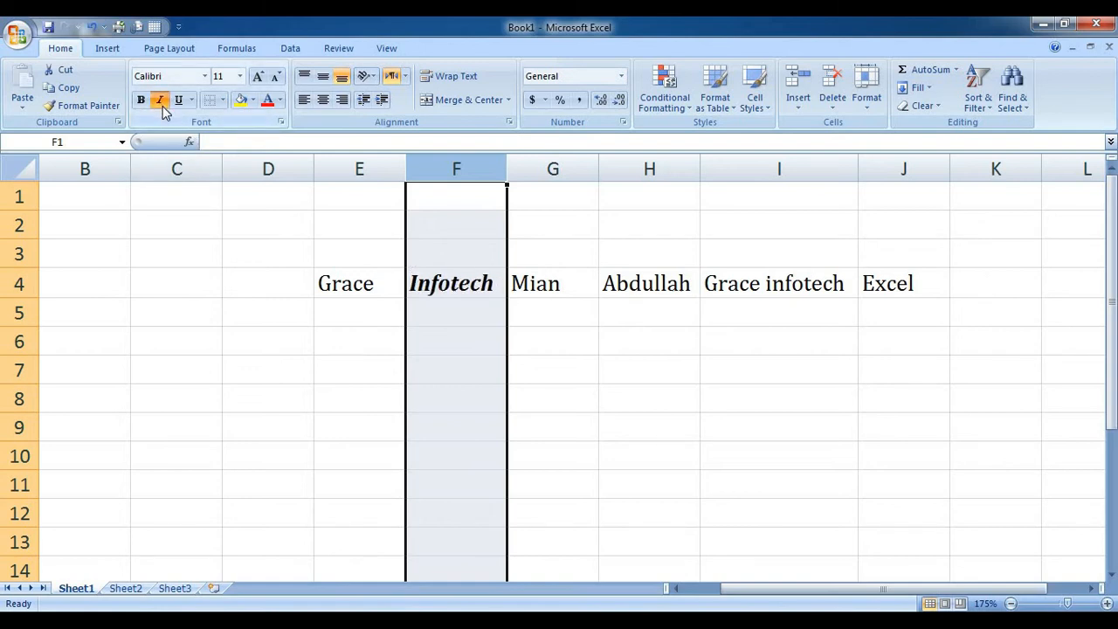
click(160, 102)
click(161, 101)
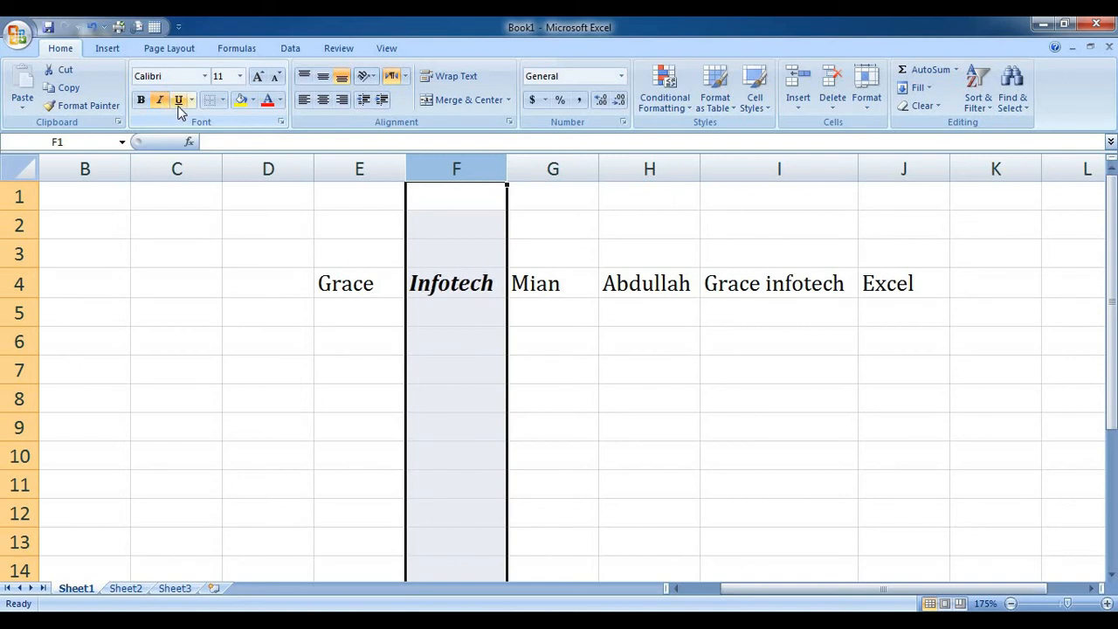
click(179, 101)
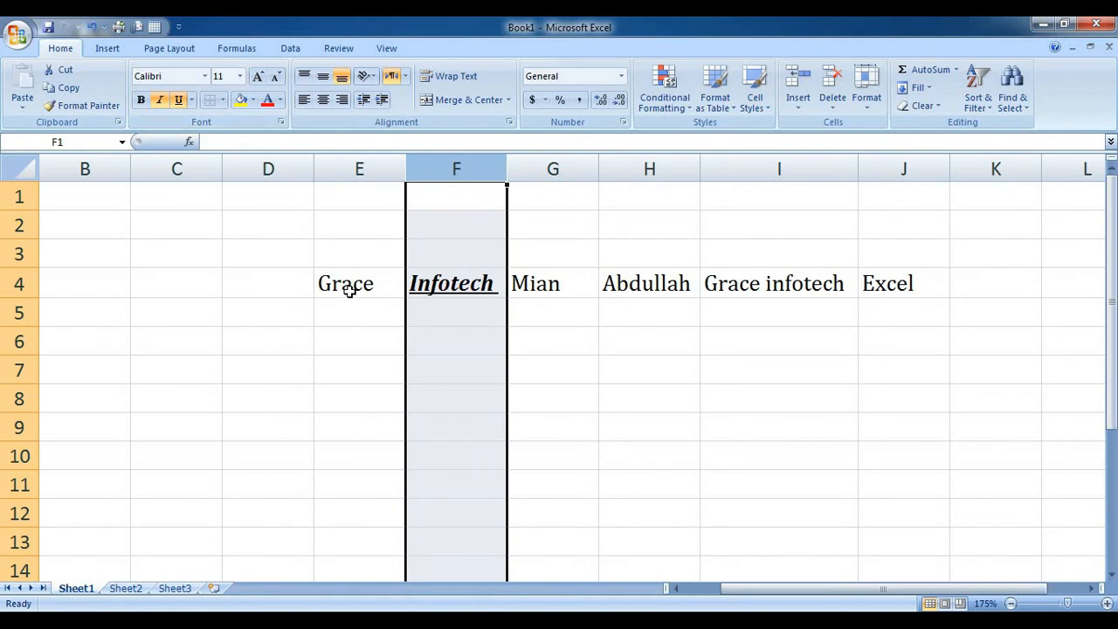
Step: Apply Outside Borders to cell F4 only and check the cell's outline
click(384, 289)
click(446, 287)
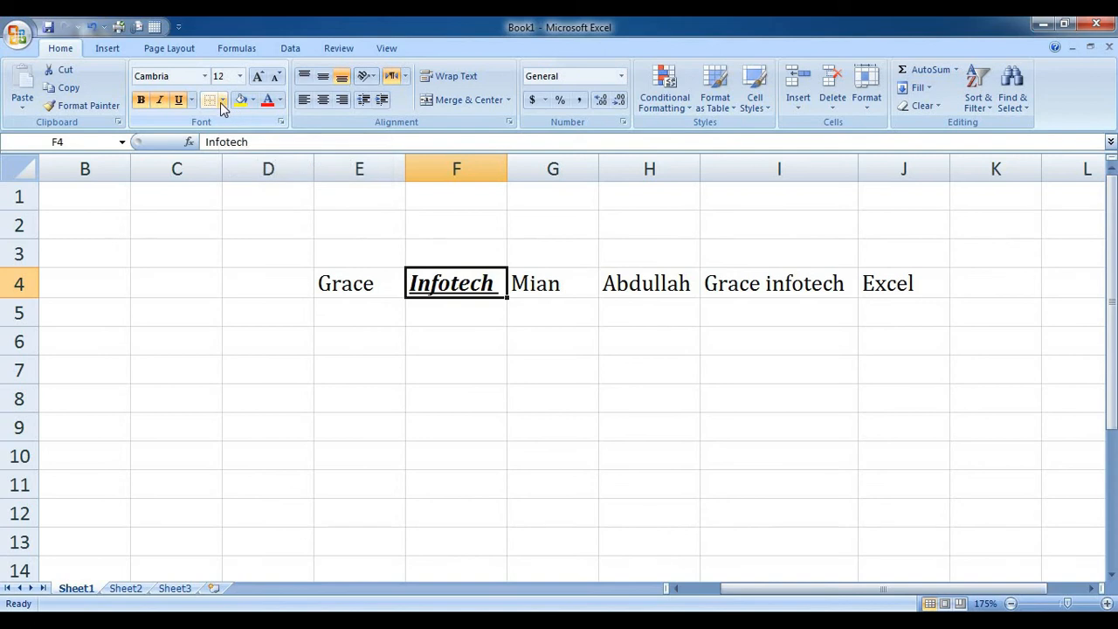
click(223, 101)
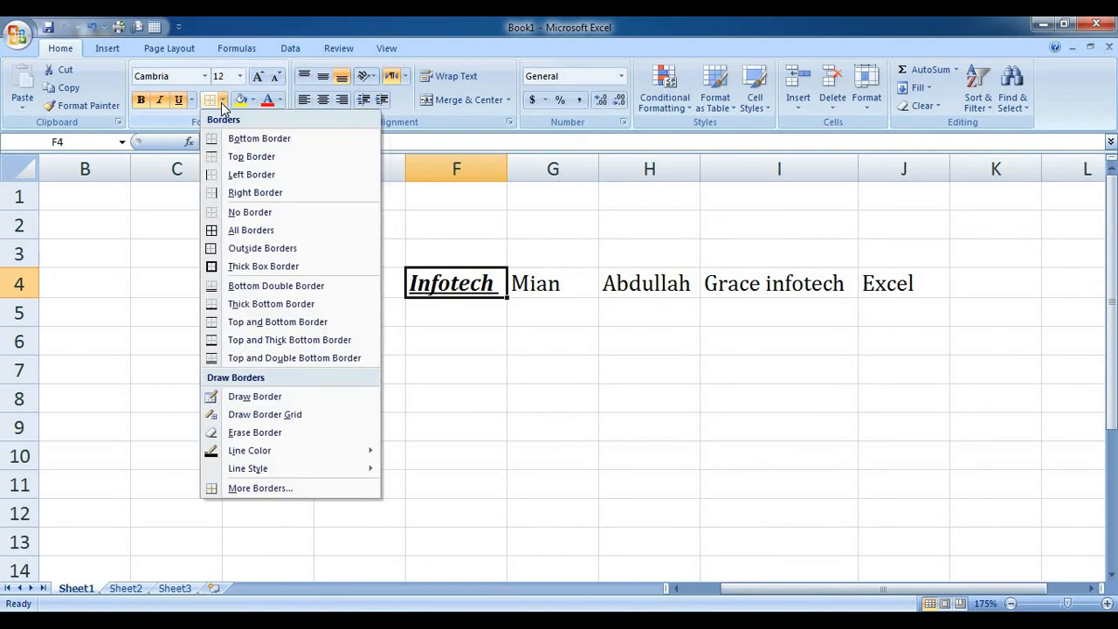
click(253, 249)
click(429, 362)
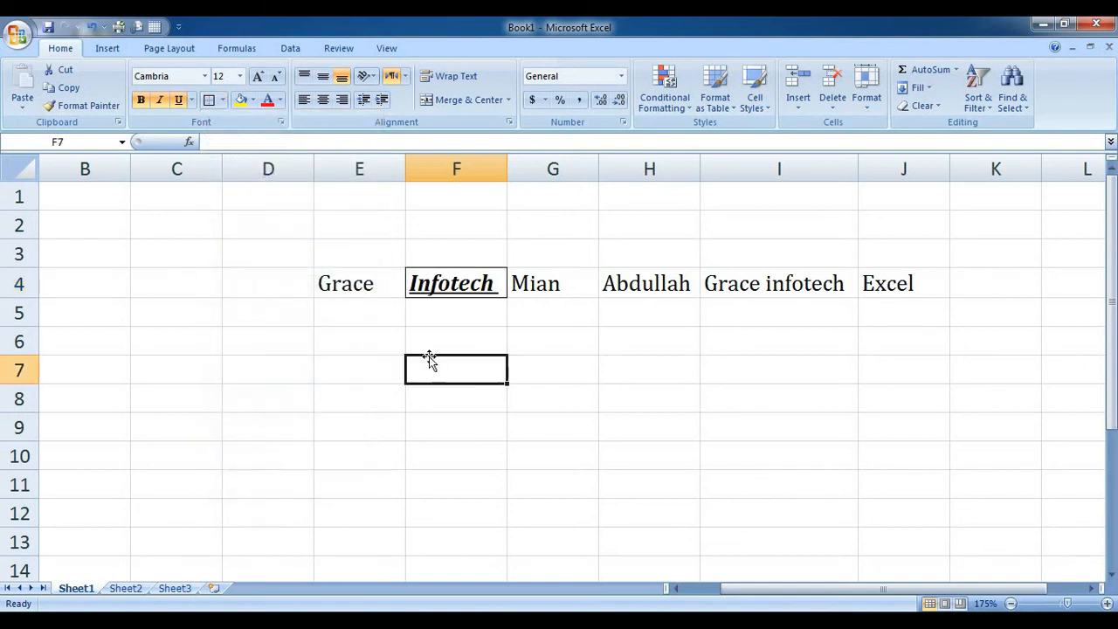
click(460, 282)
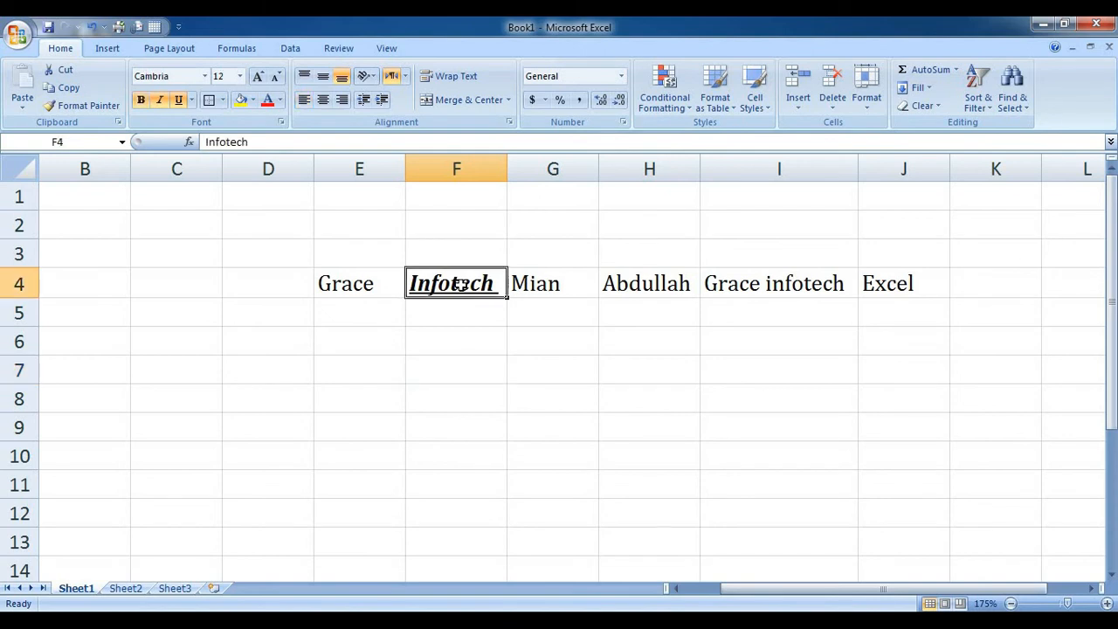
Step: Apply All Borders to the row of words in cells E4 through J4
drag(332, 282, 846, 289)
click(223, 99)
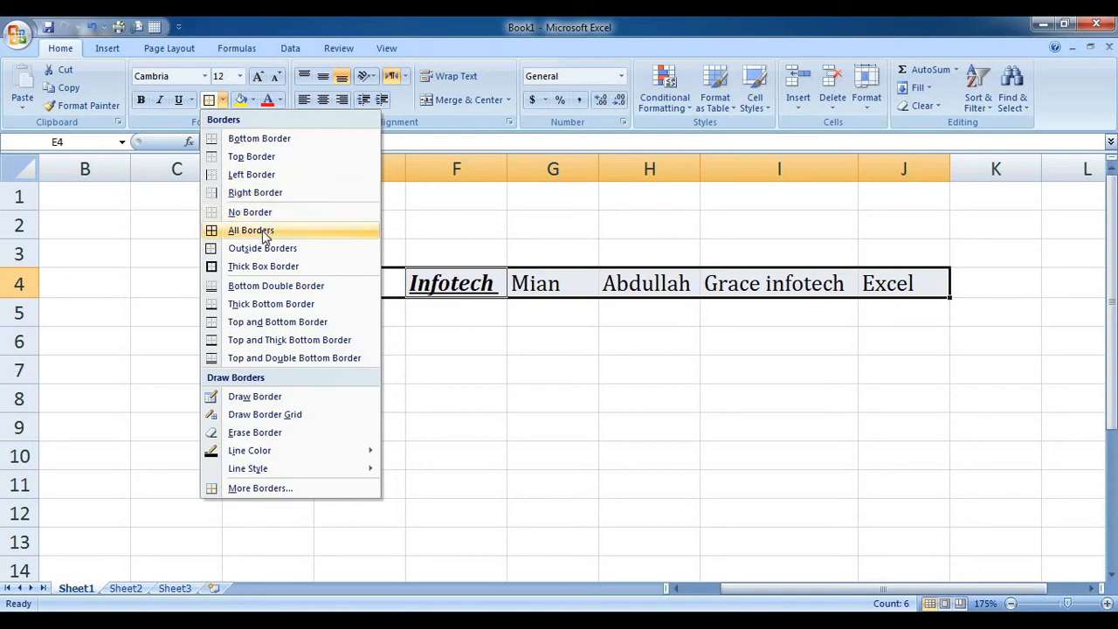
click(265, 232)
click(511, 346)
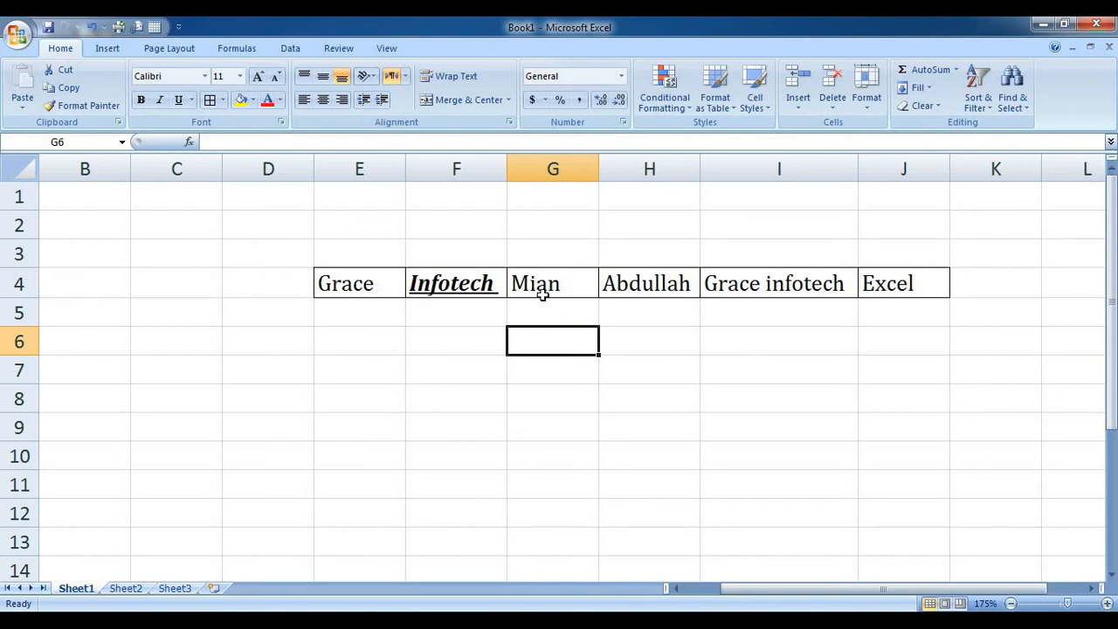
drag(327, 282, 884, 288)
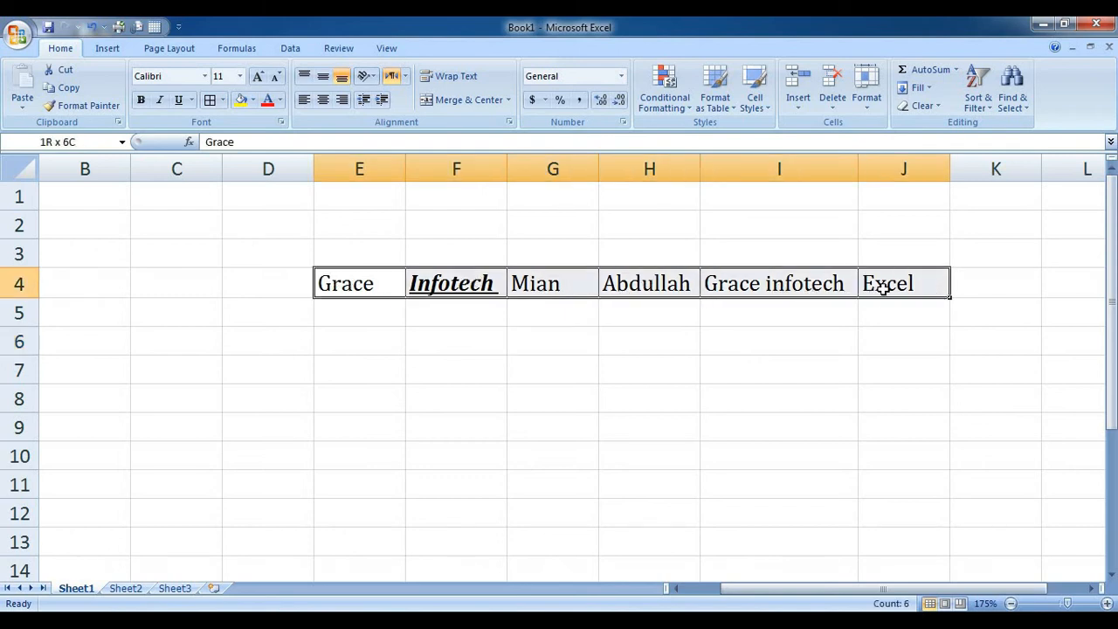
click(774, 327)
Step: Fill cell F4 with the standard yellow color
click(472, 278)
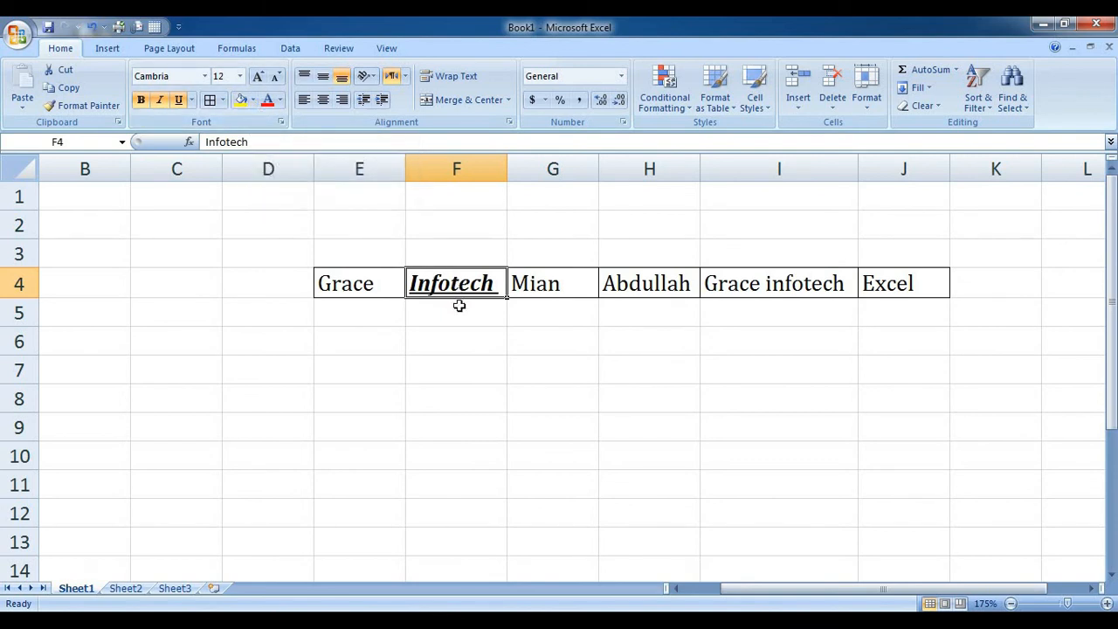
click(254, 102)
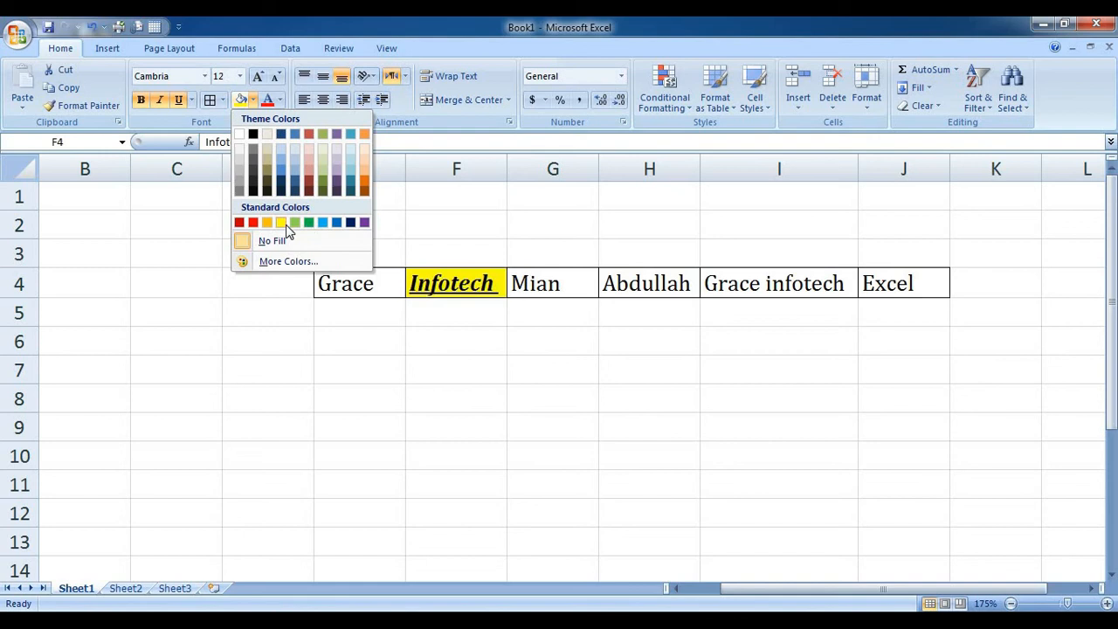
click(281, 223)
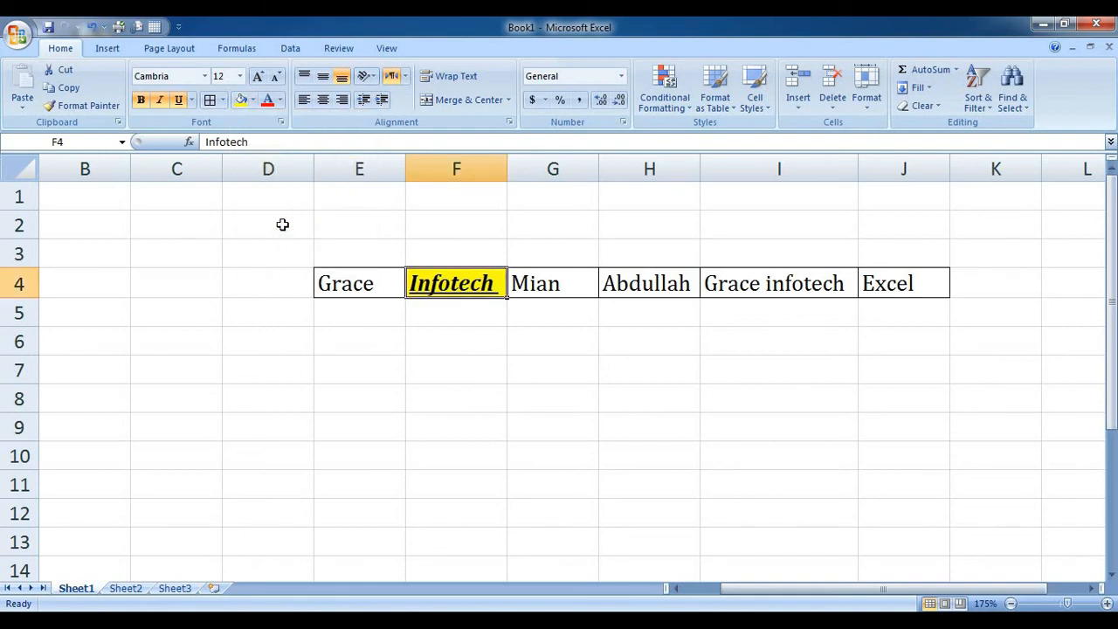
click(534, 289)
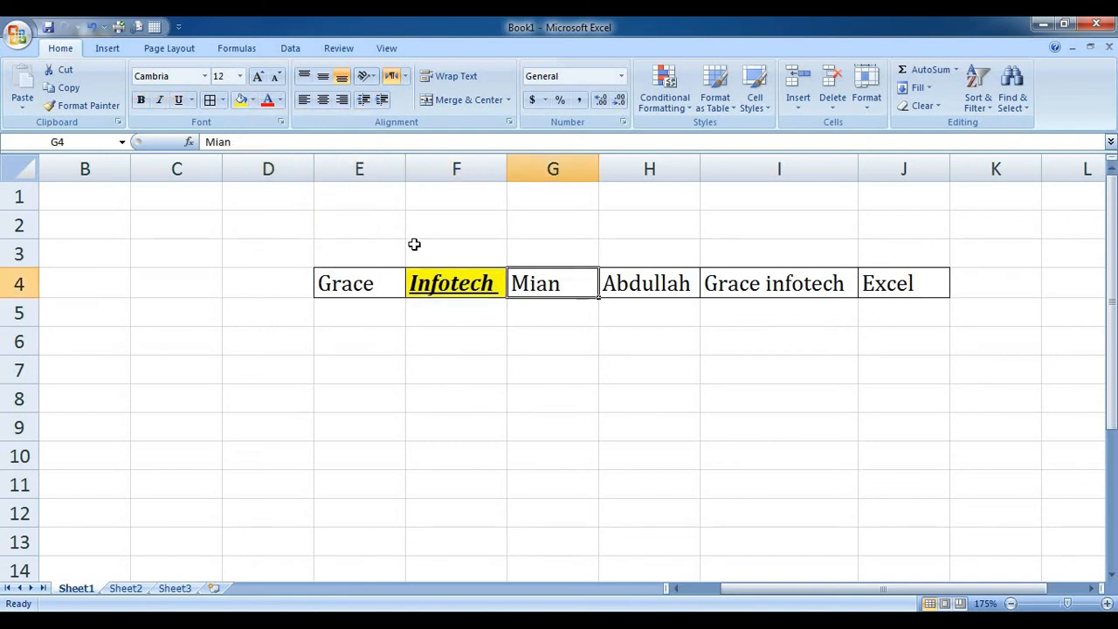
Step: Set the font color of cell F4 to the standard red
click(452, 278)
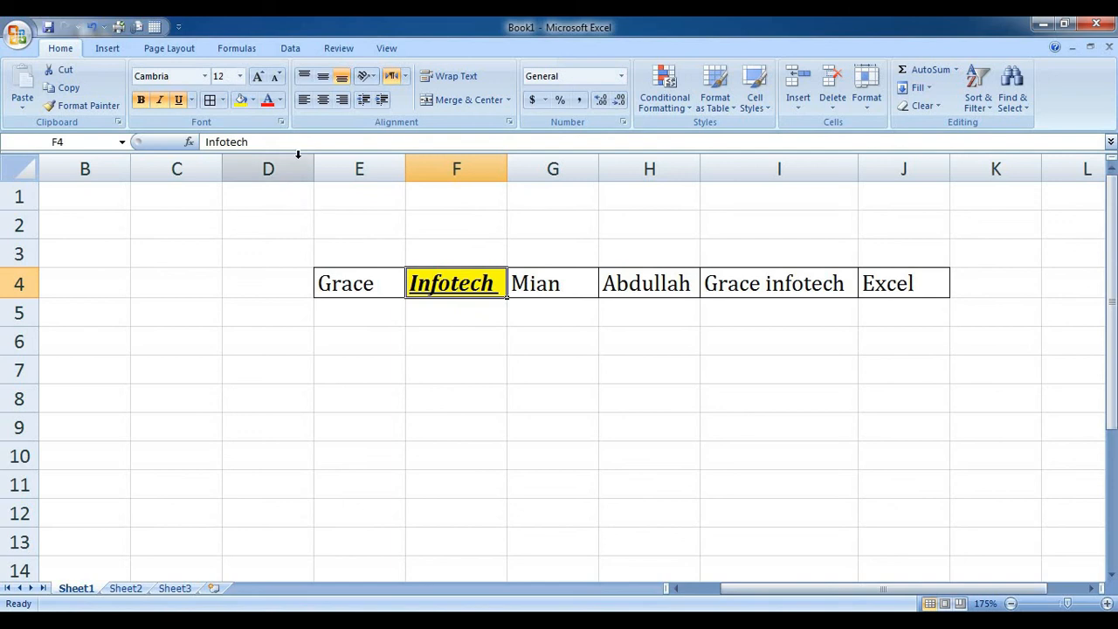
click(281, 100)
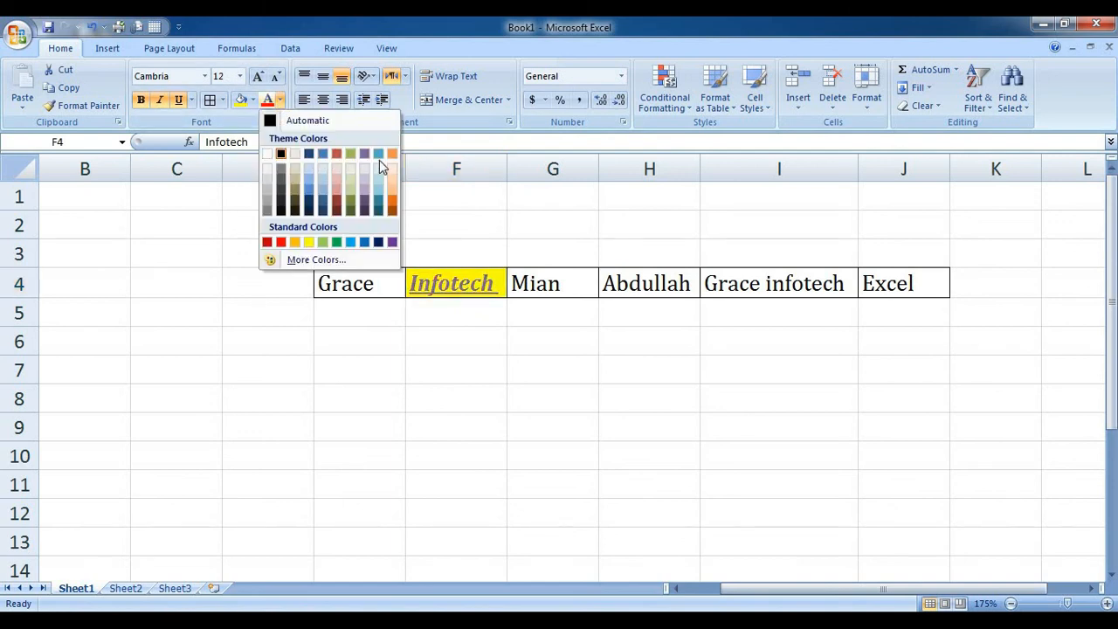
click(281, 242)
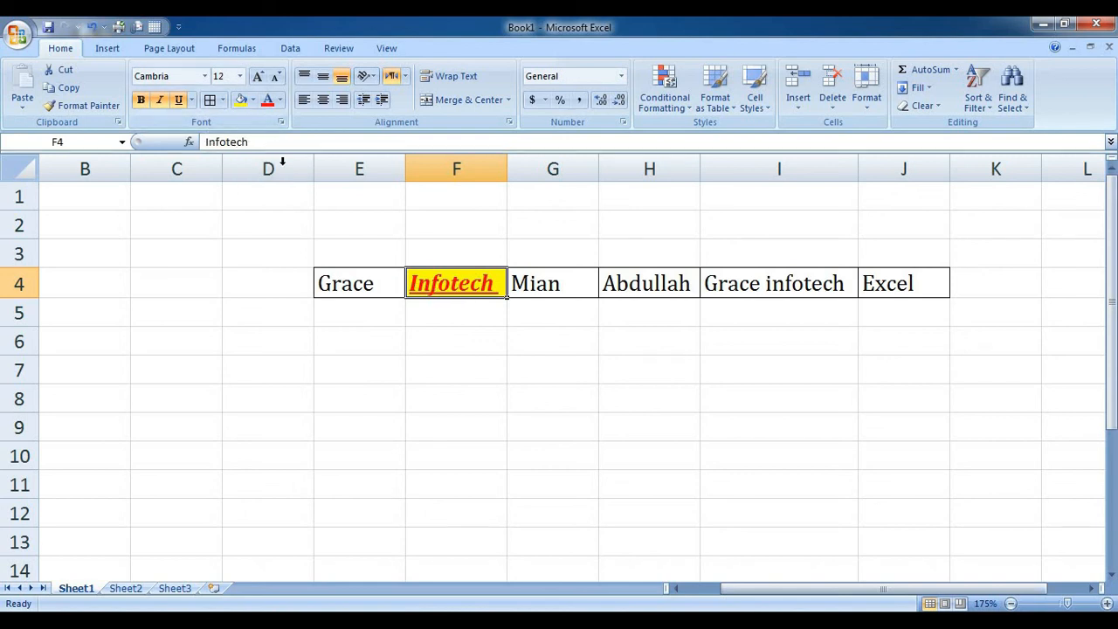
Step: Increase the font size of cell F4 to 14 and AutoFit column F to the enlarged text
click(89, 106)
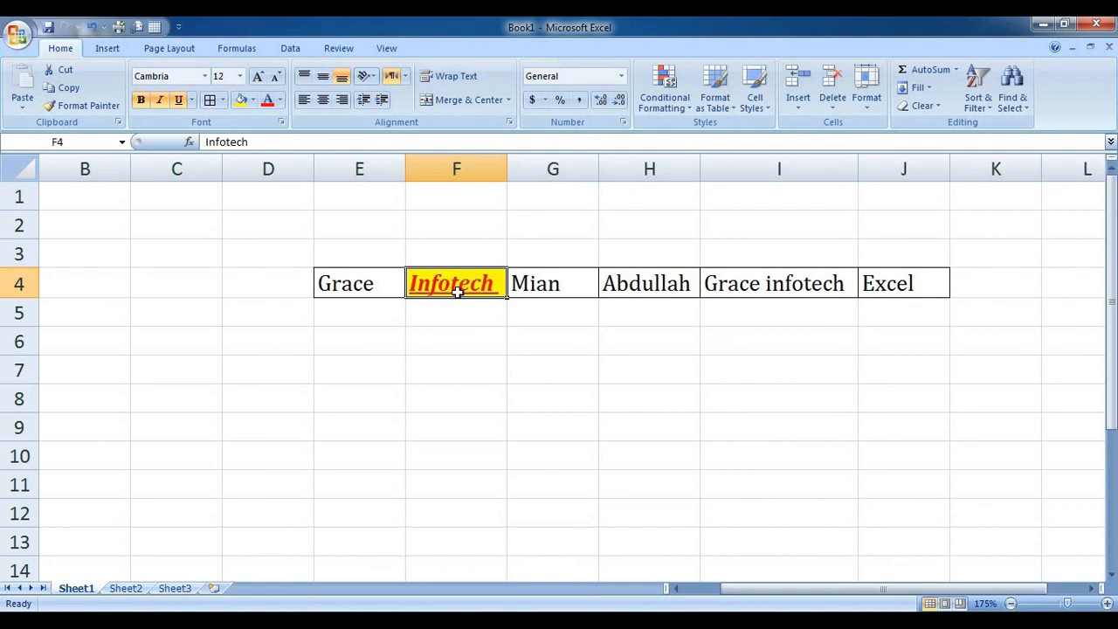
click(259, 76)
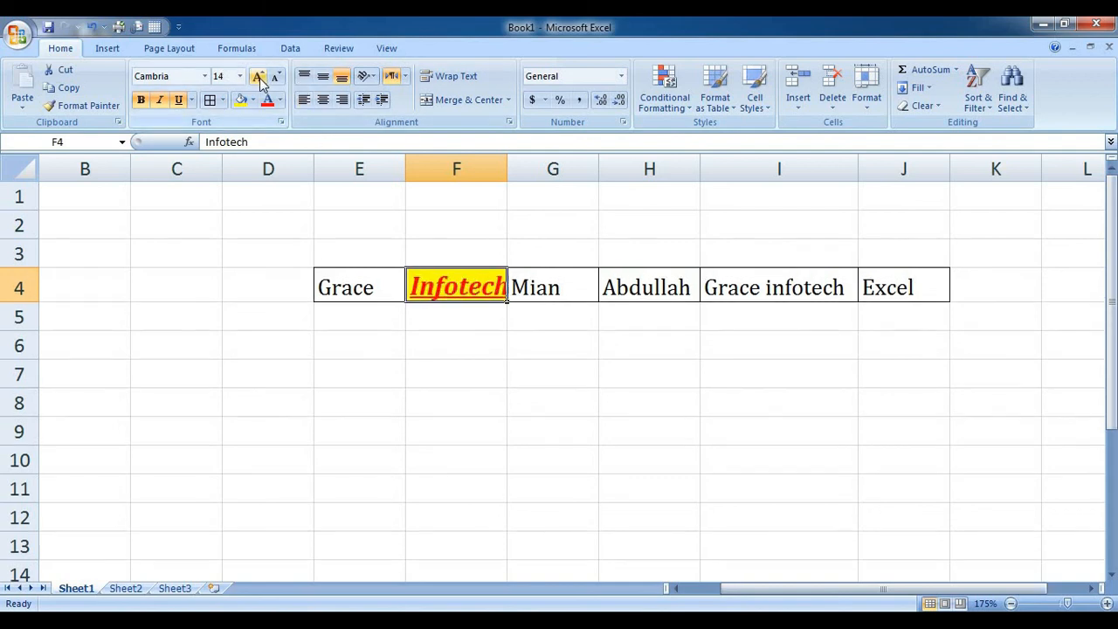
double_click(507, 170)
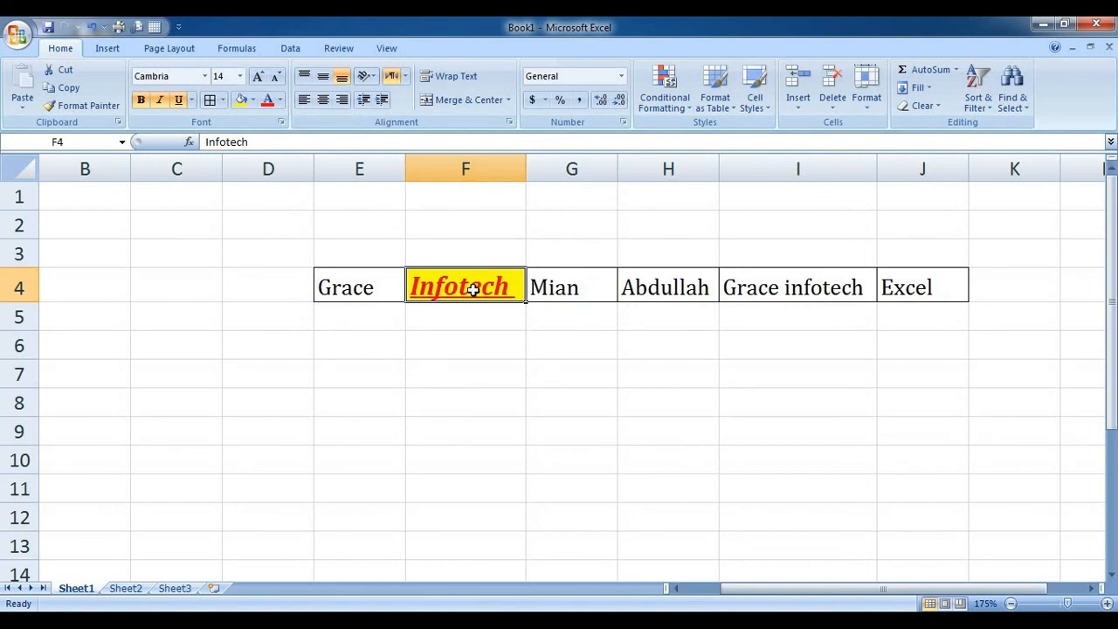
Step: Copy the formatting of cell F4 with Format Painter to cells E4, I4, J4, G4 and H4
click(101, 109)
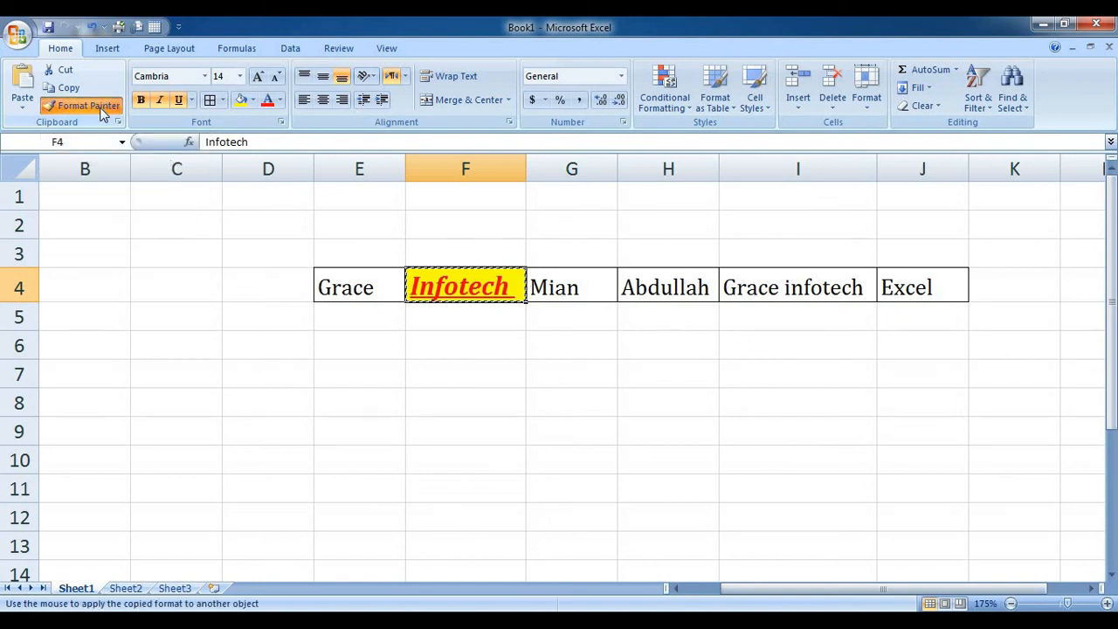
click(342, 285)
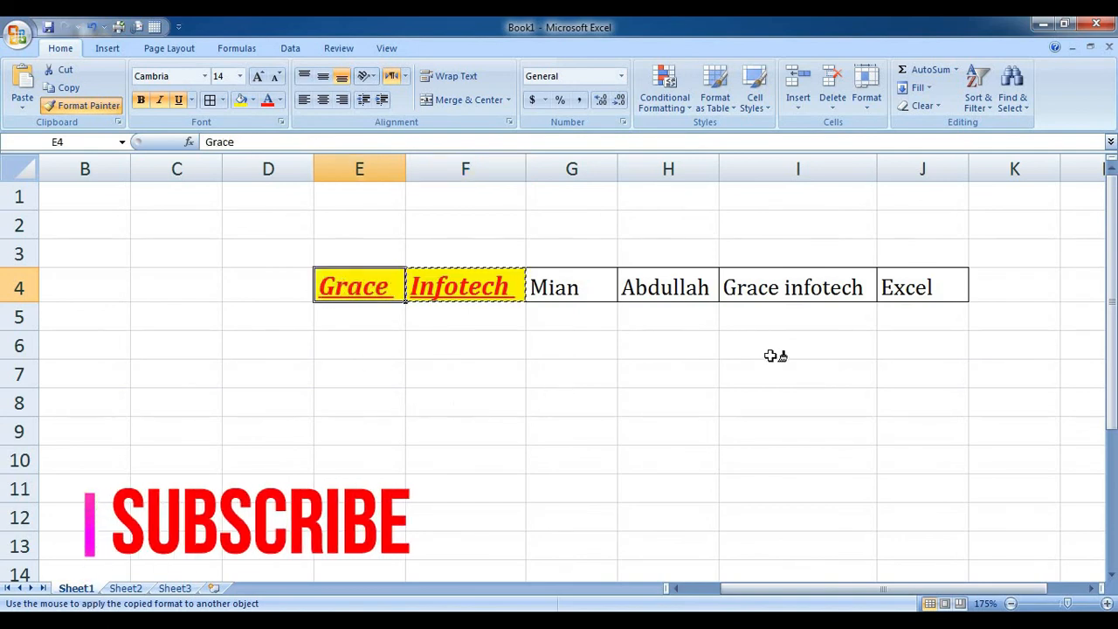
click(806, 288)
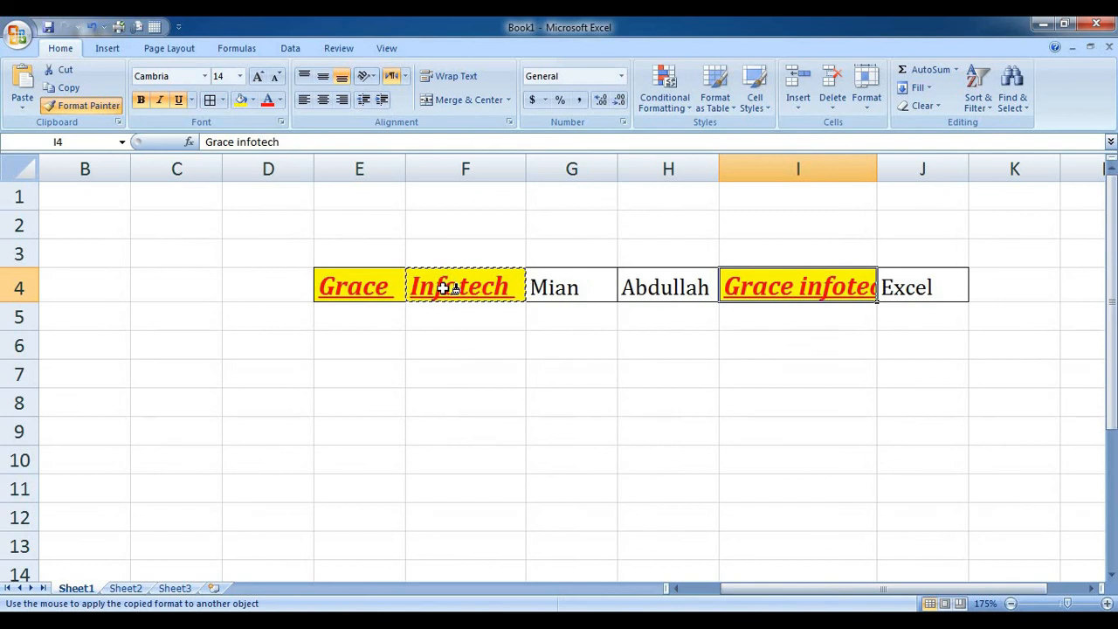
click(931, 282)
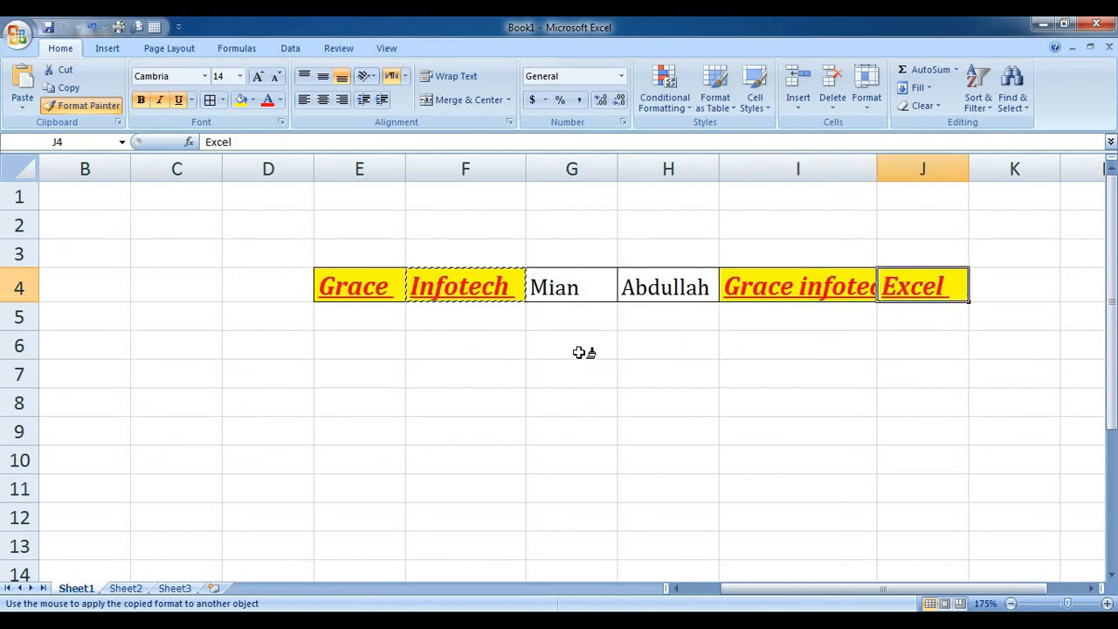
click(563, 281)
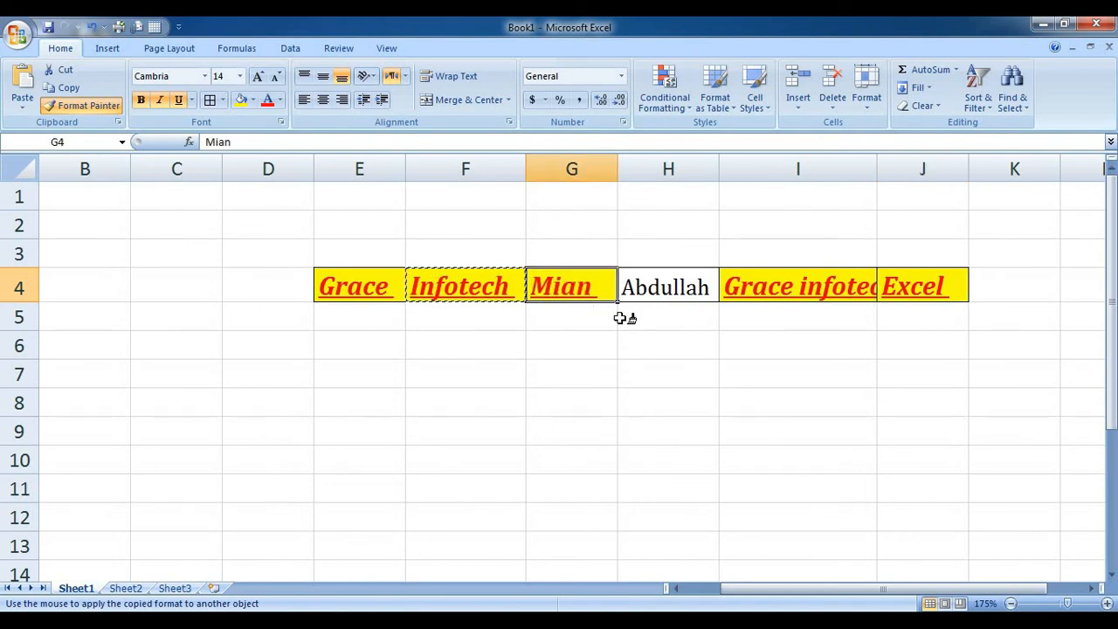
click(662, 285)
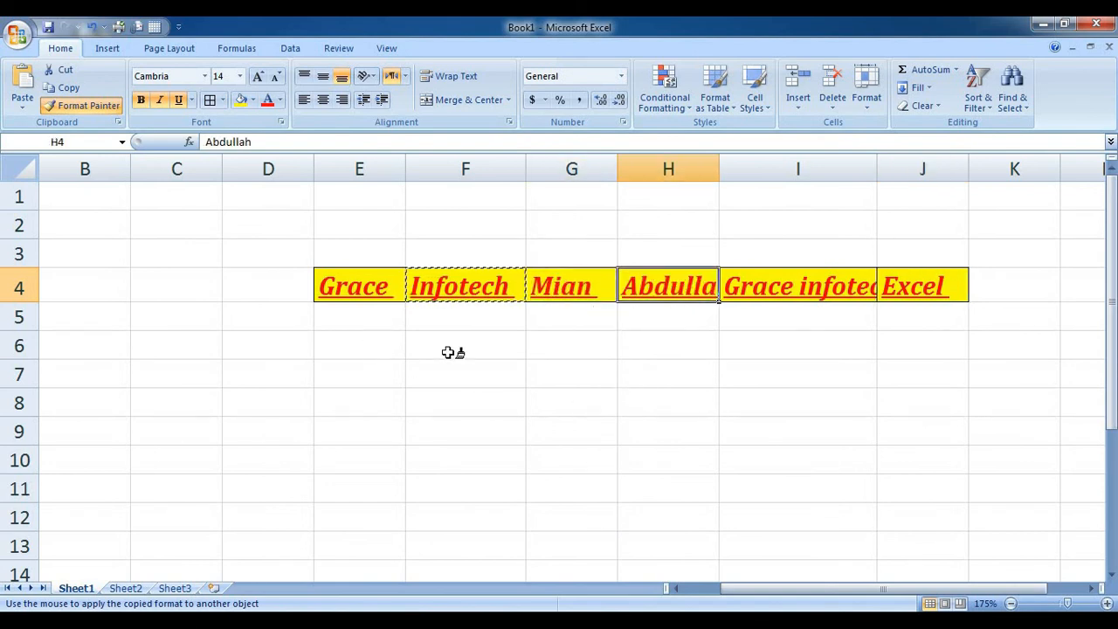